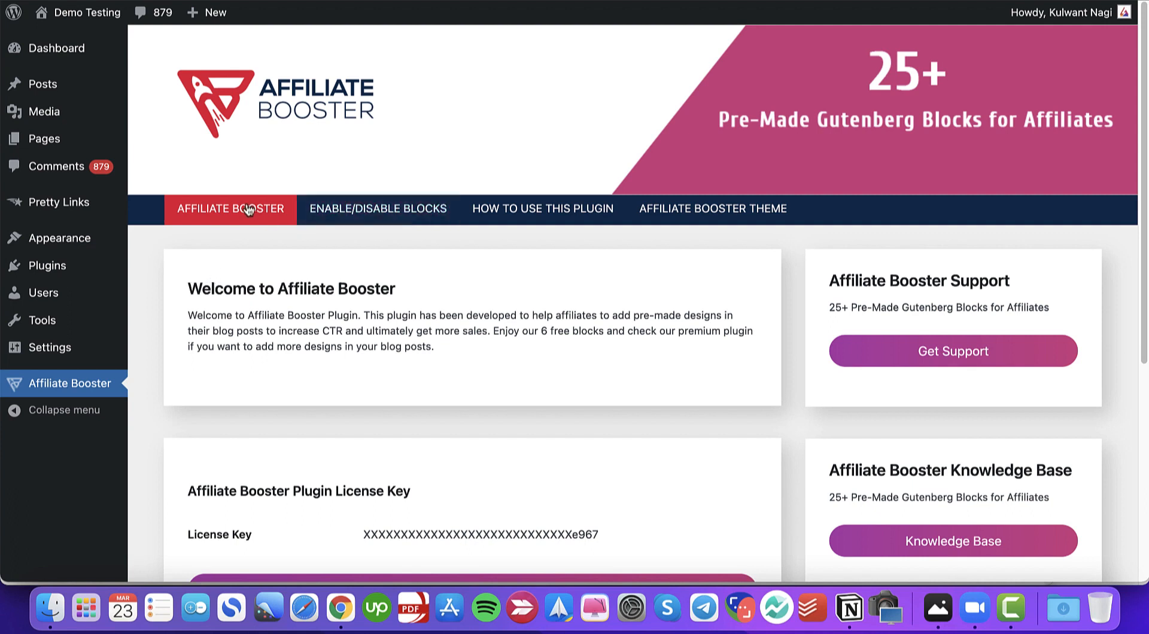
# - Open the plugin's How to Use This Plugin page to read the usage instructions
pyautogui.scroll(-1, 392, 305)
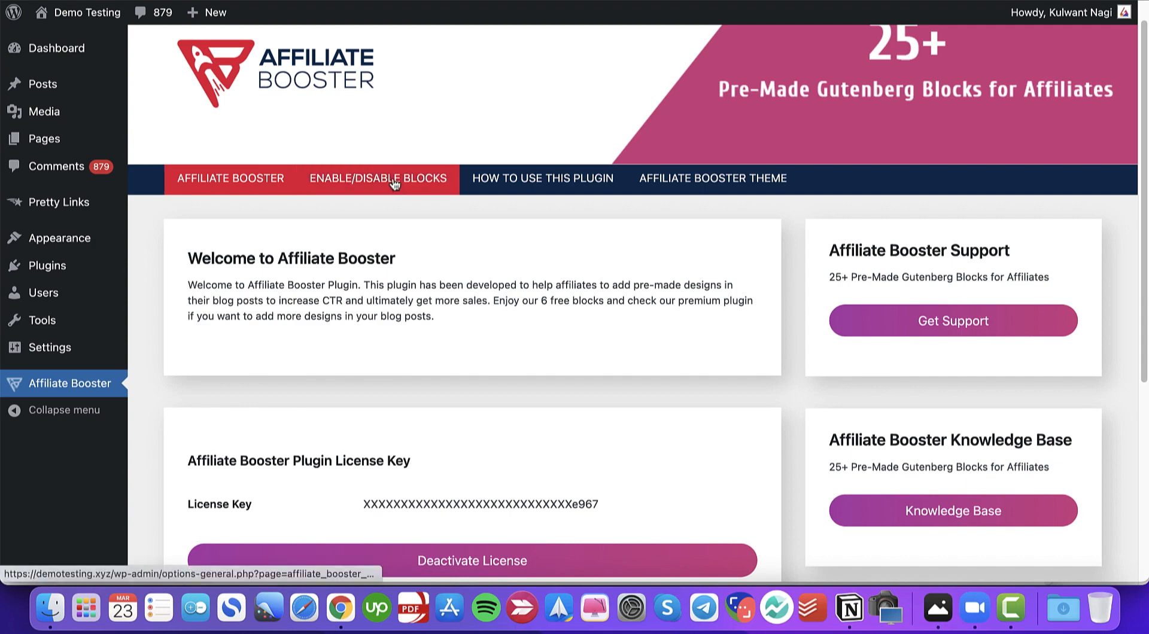
pyautogui.click(476, 186)
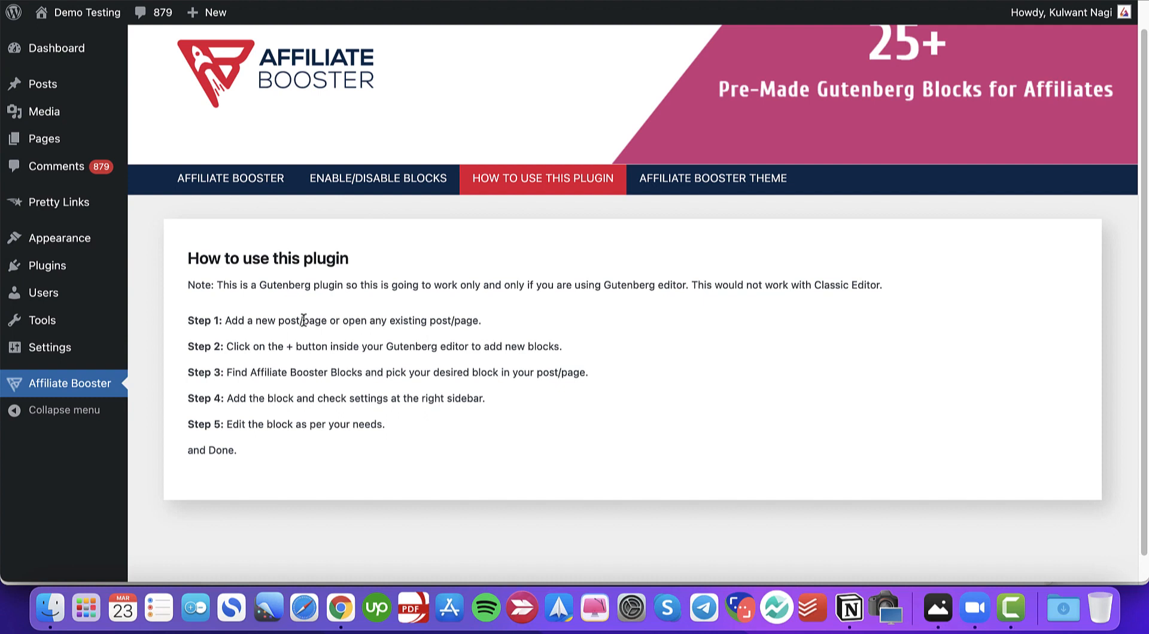
# - Open the Enable/Disable Blocks page and scroll through the list of Affiliate Booster blocks
pyautogui.click(362, 191)
pyautogui.click(324, 188)
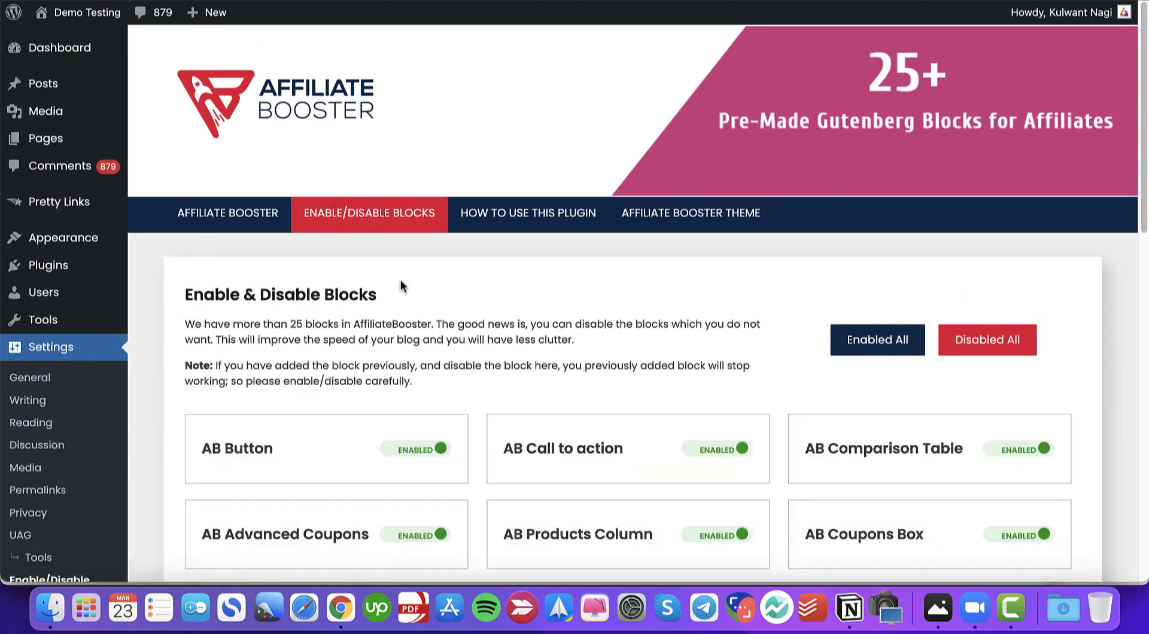
pyautogui.scroll(-1, 548, 316)
pyautogui.scroll(-3, 548, 316)
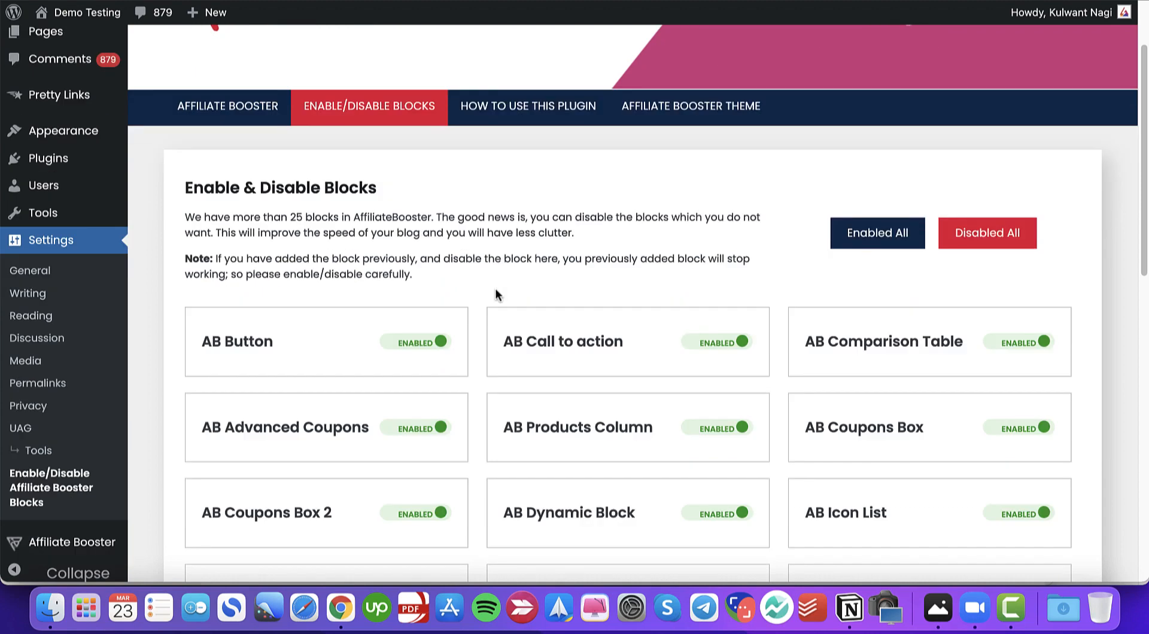
pyautogui.scroll(-2, 495, 294)
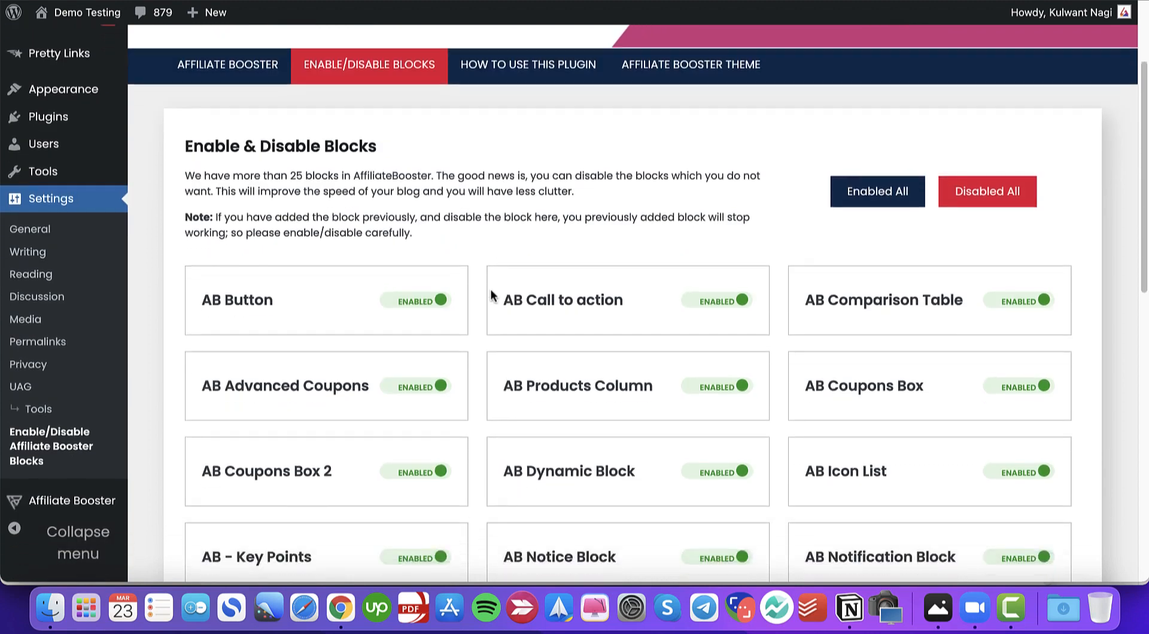
pyautogui.scroll(-1, 491, 296)
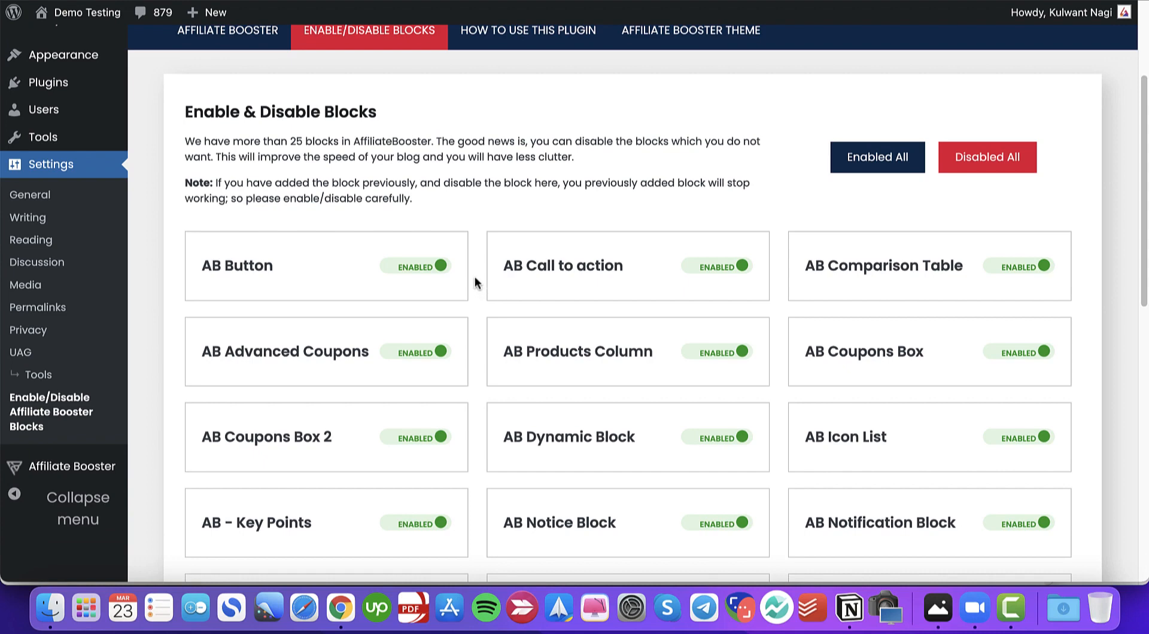
pyautogui.scroll(-3, 476, 282)
pyautogui.scroll(-1, 475, 281)
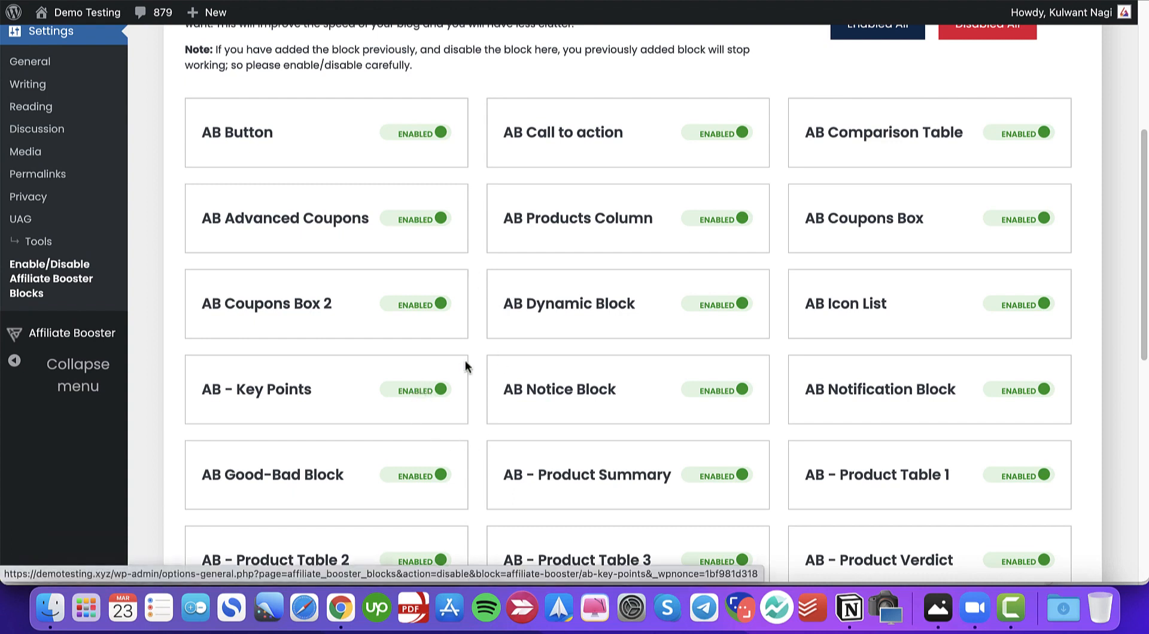
pyautogui.scroll(-10, 477, 317)
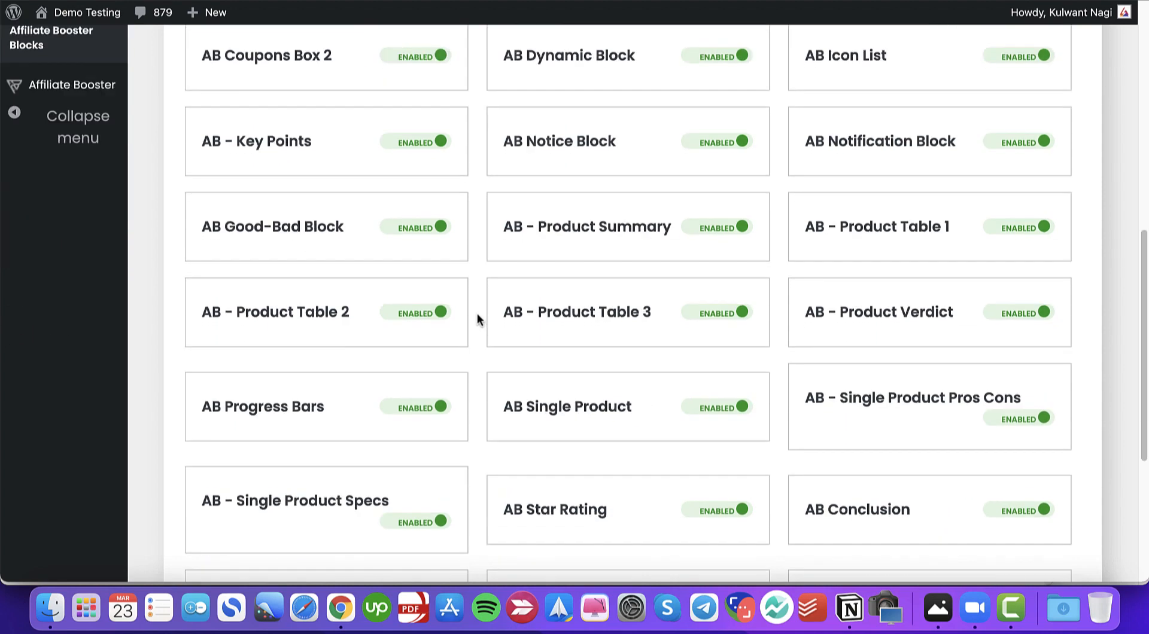
pyautogui.scroll(15, 476, 314)
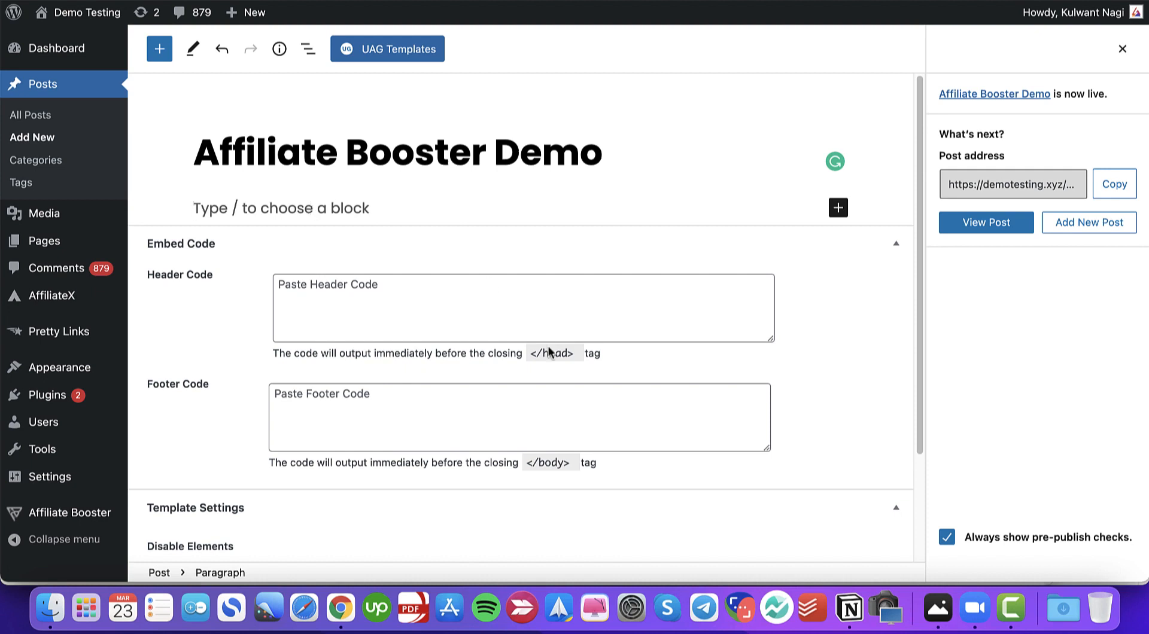
# - Browse all blocks in the post editor and insert an AB Single Product block below the title
pyautogui.click(838, 209)
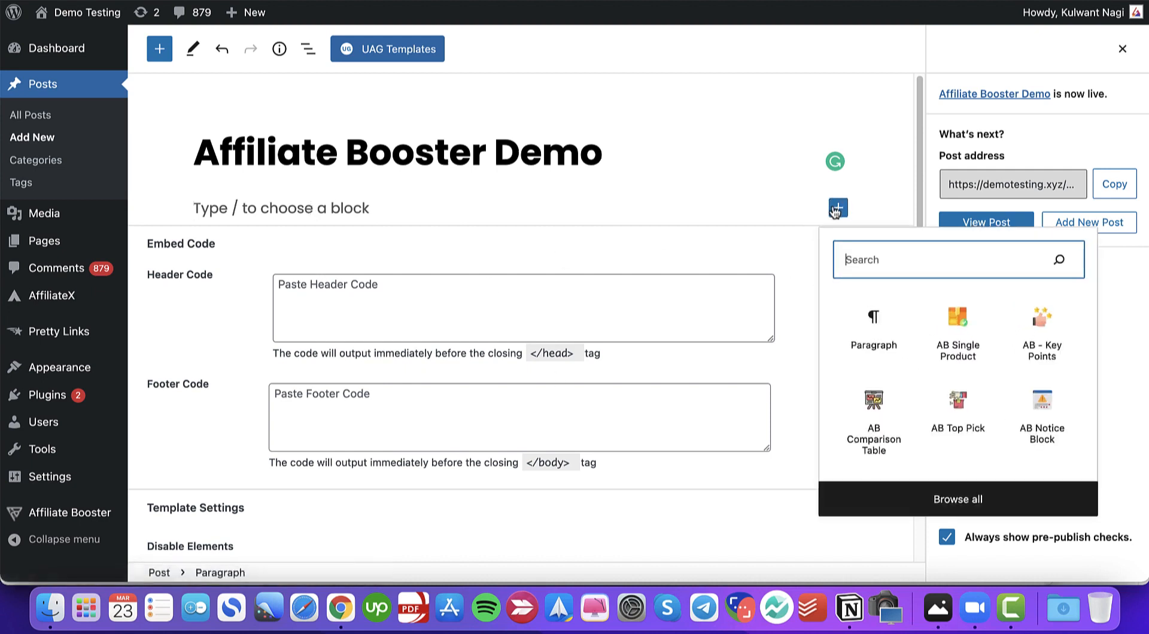
pyautogui.click(959, 499)
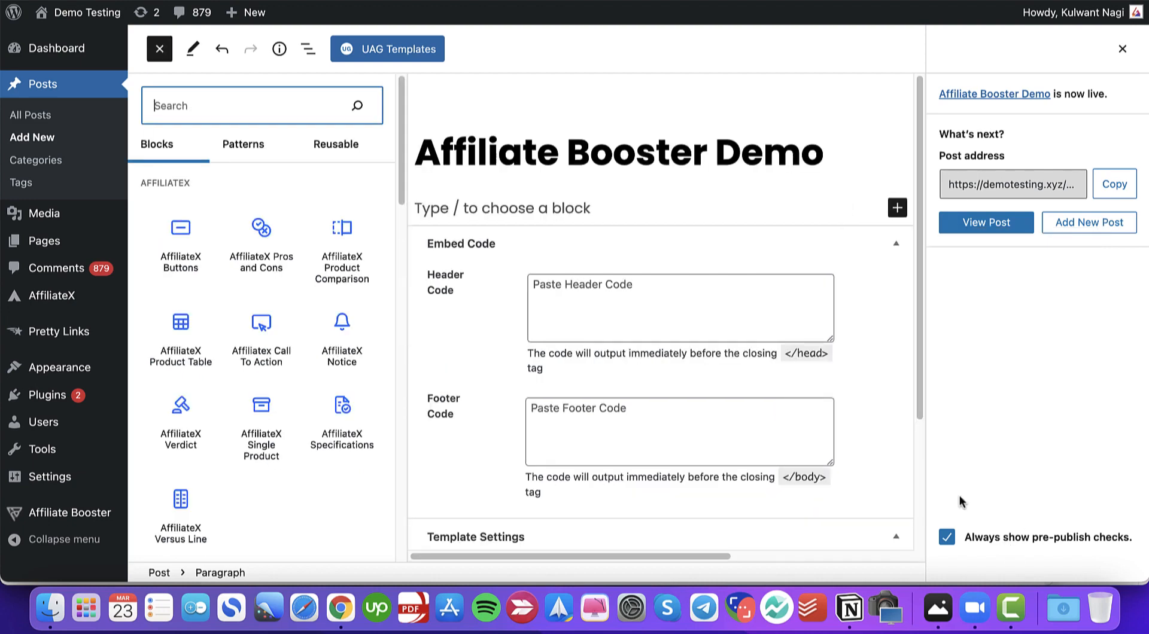
pyautogui.scroll(-10, 242, 363)
pyautogui.scroll(-15, 239, 367)
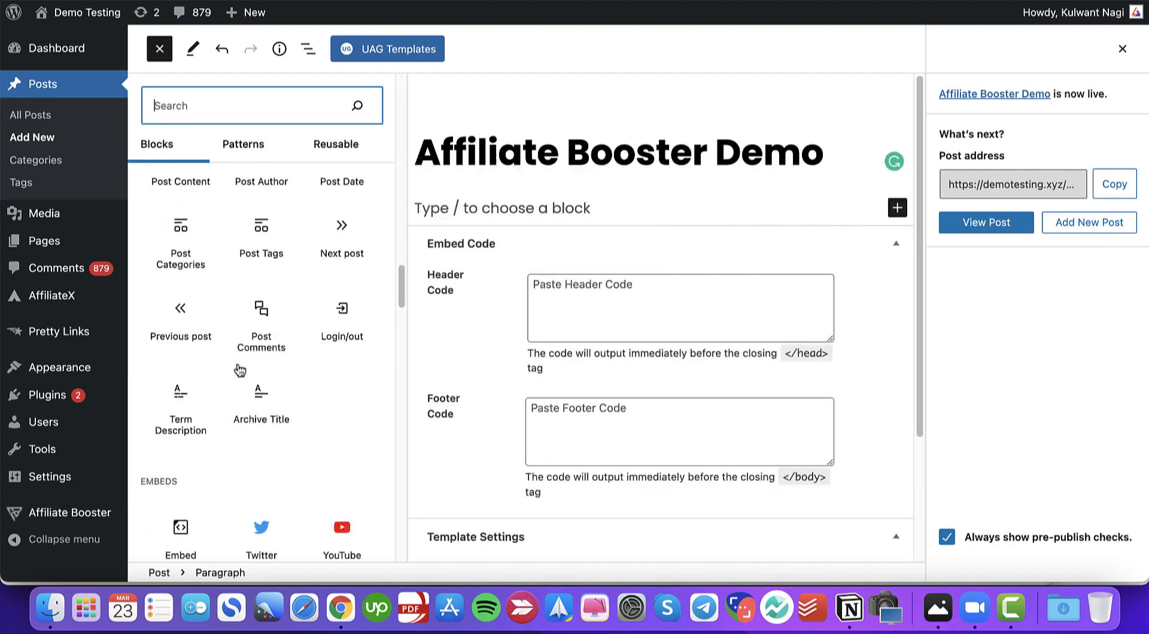
pyautogui.scroll(-5, 239, 371)
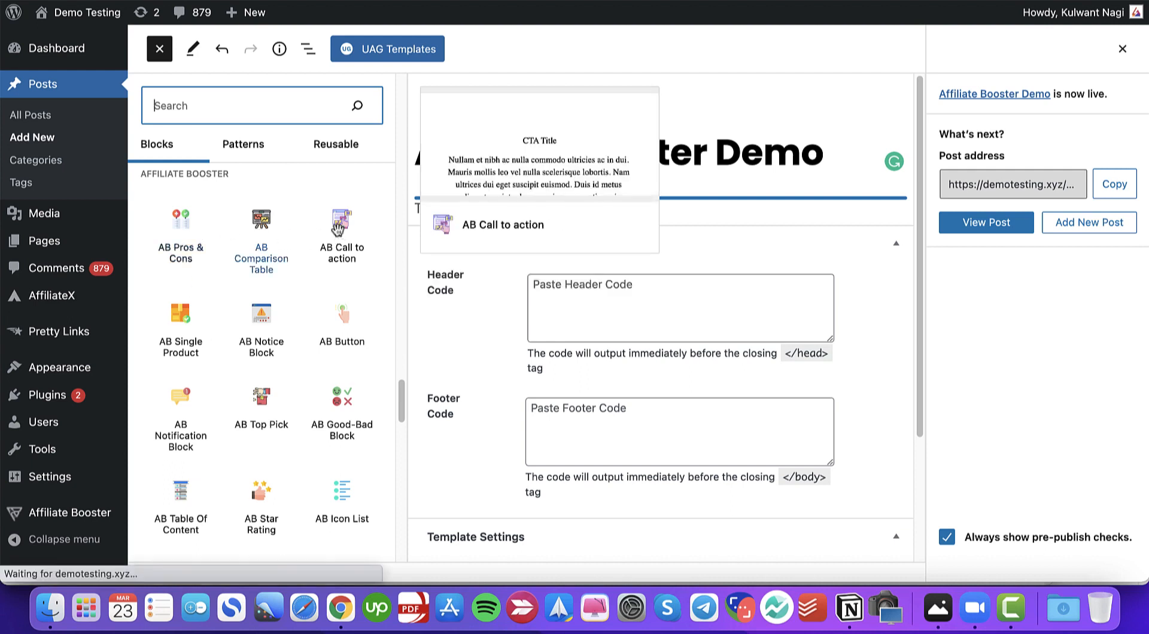
pyautogui.click(175, 327)
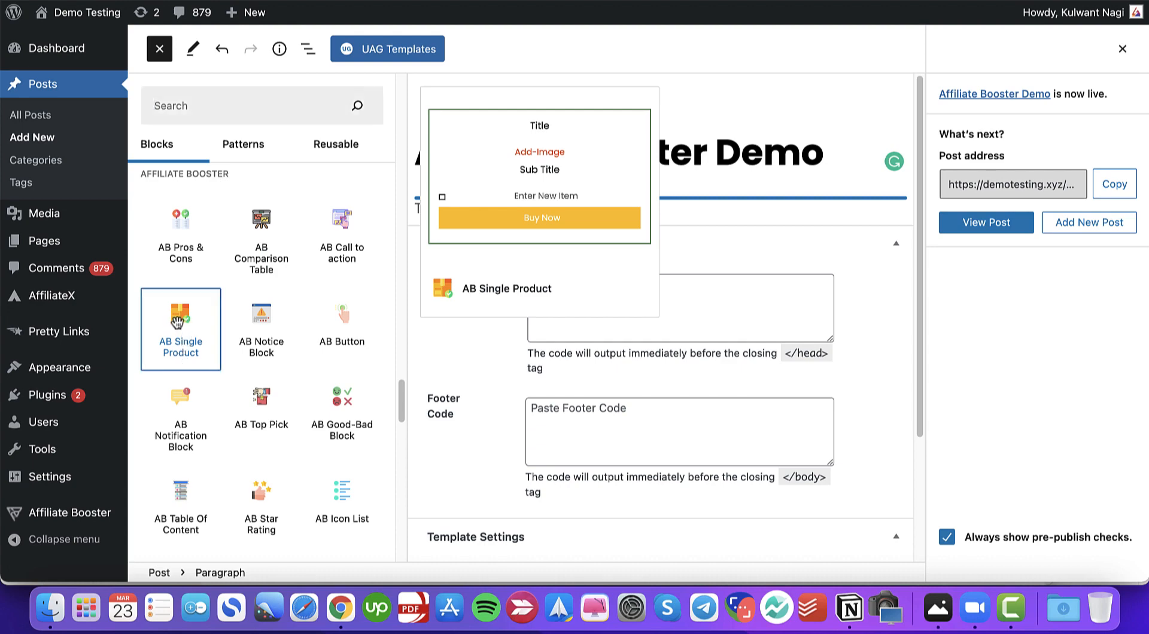
pyautogui.click(467, 438)
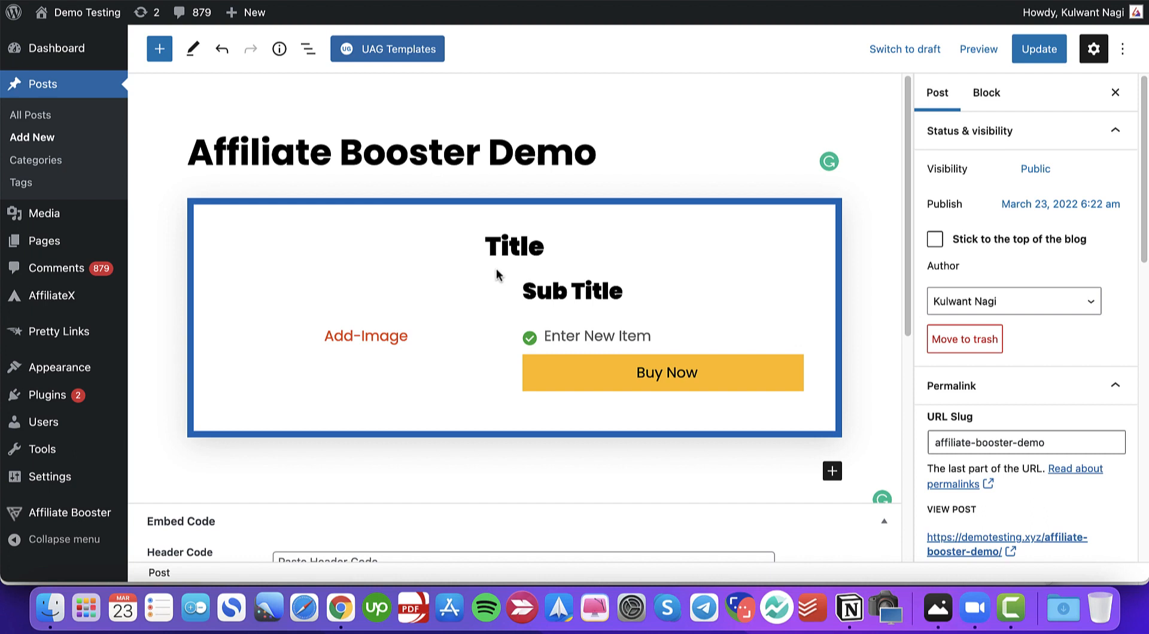
# - Open the block's General Settings and toggle Show Title, Show Sub Title and Show Content off and back on
pyautogui.click(345, 255)
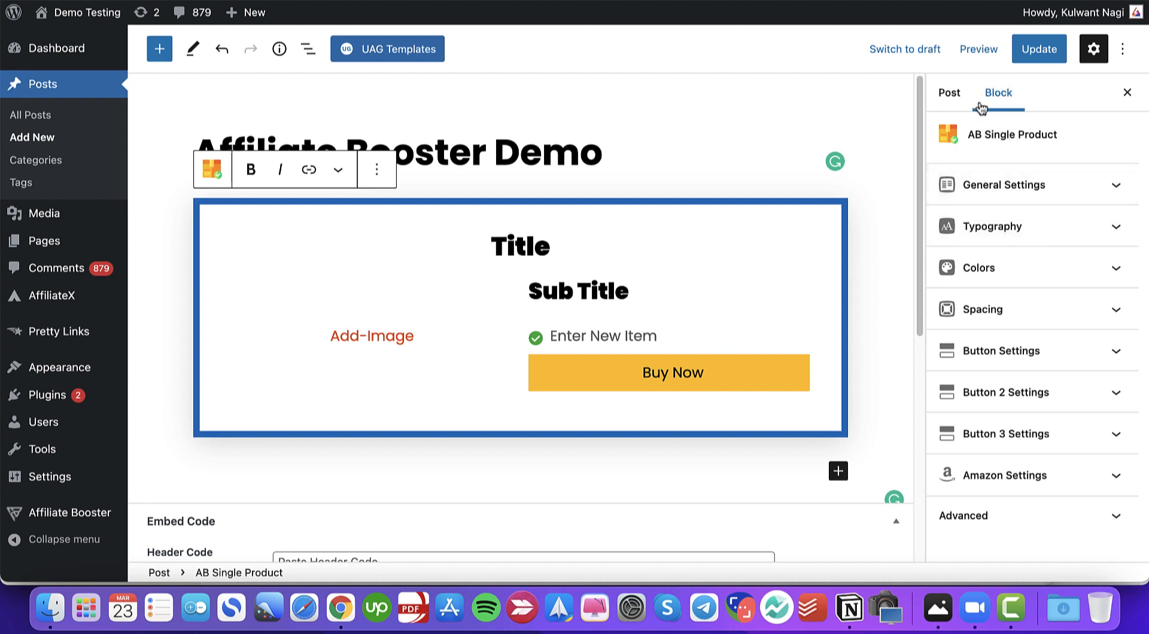
pyautogui.click(1017, 188)
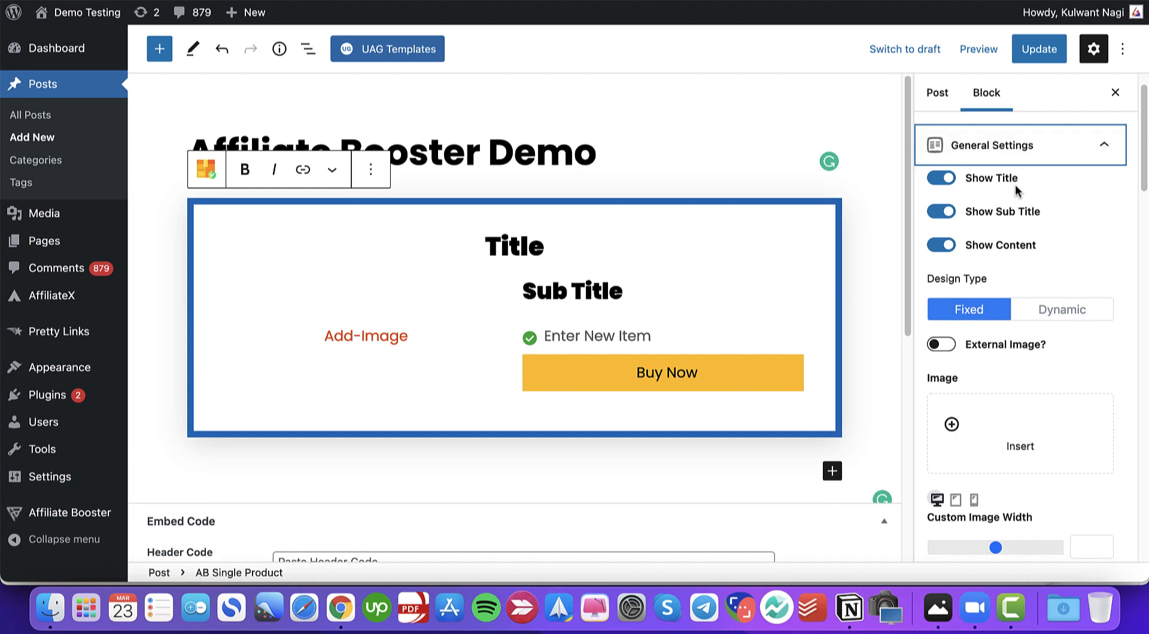
pyautogui.click(941, 180)
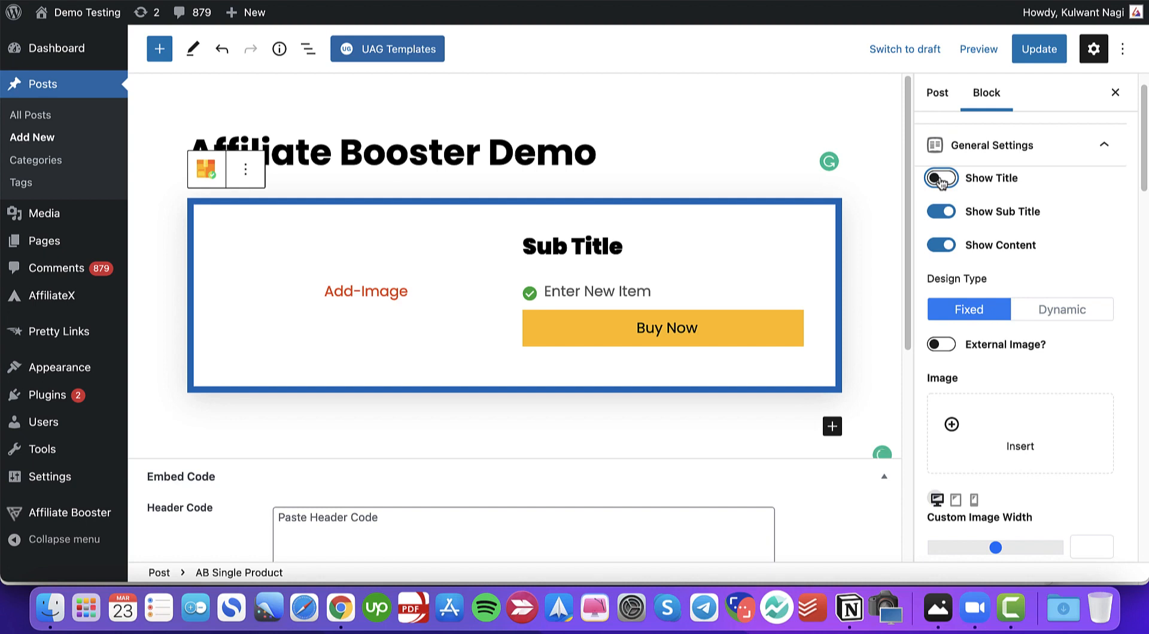
pyautogui.click(941, 179)
pyautogui.click(941, 214)
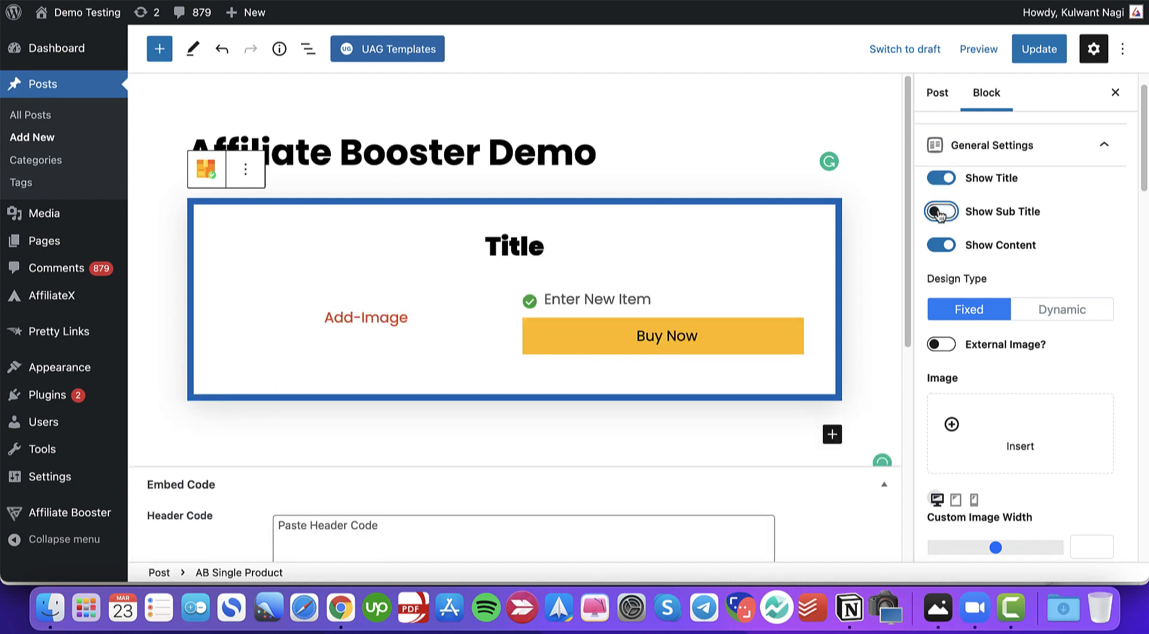
pyautogui.click(940, 213)
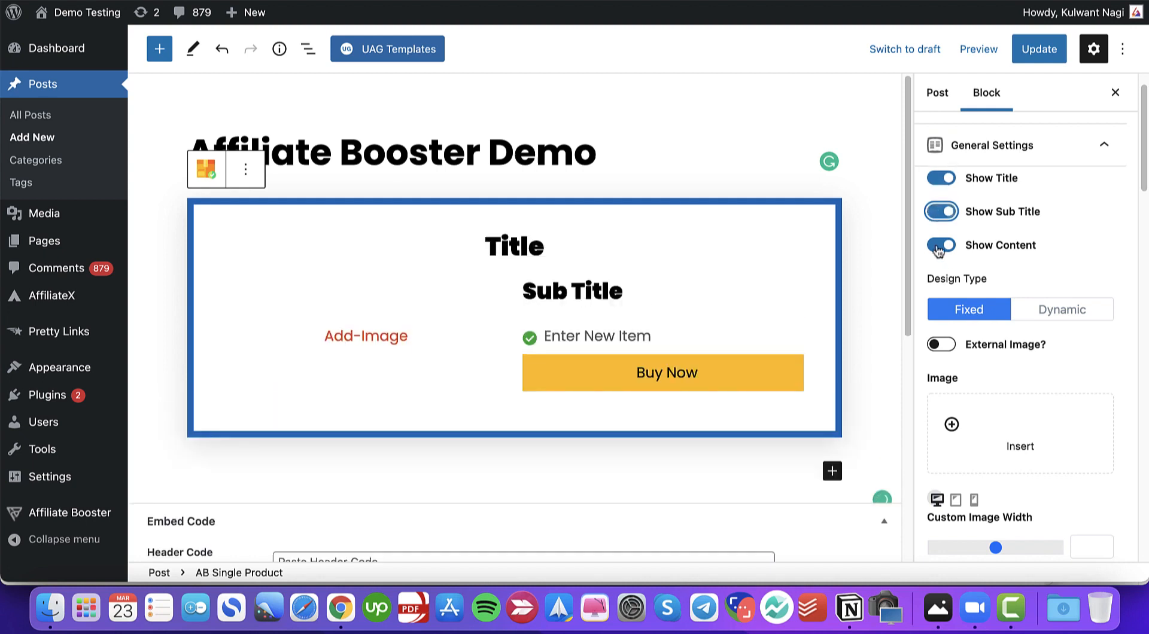
pyautogui.click(940, 246)
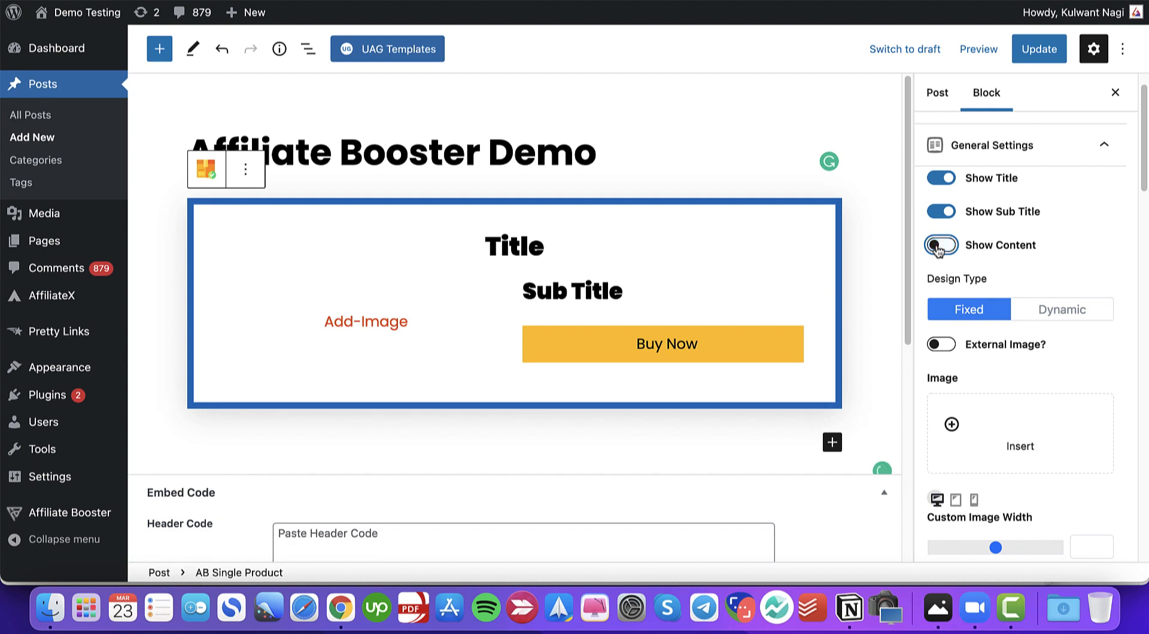
pyautogui.click(939, 250)
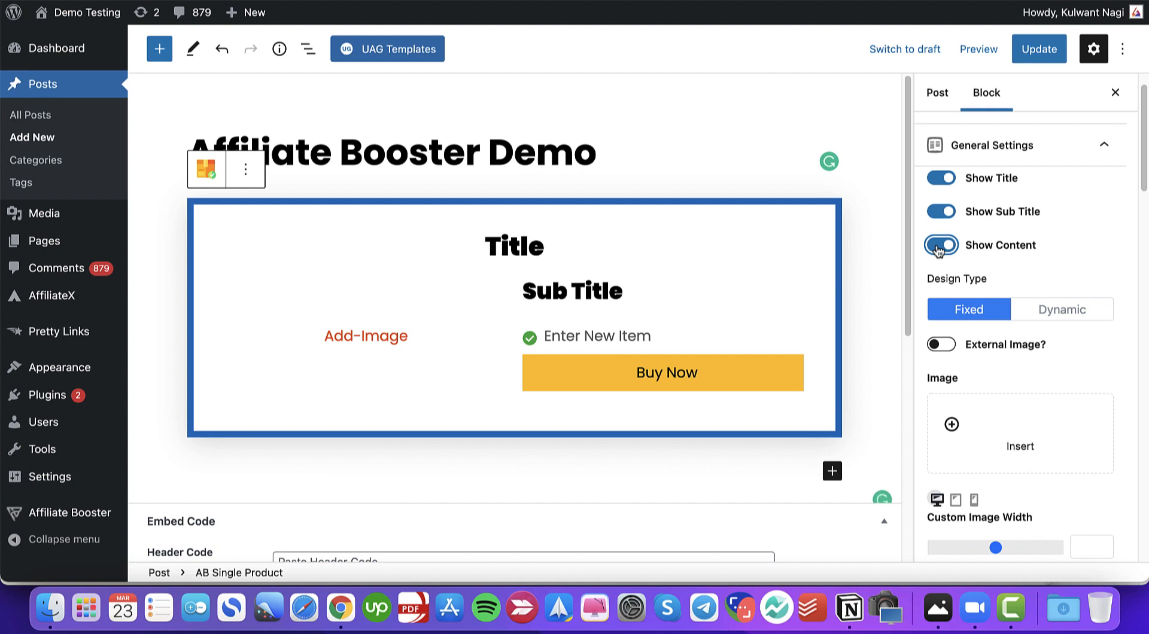
# - Add the CTA-Home-page-New.png image from the media library to the block's image area
pyautogui.click(371, 336)
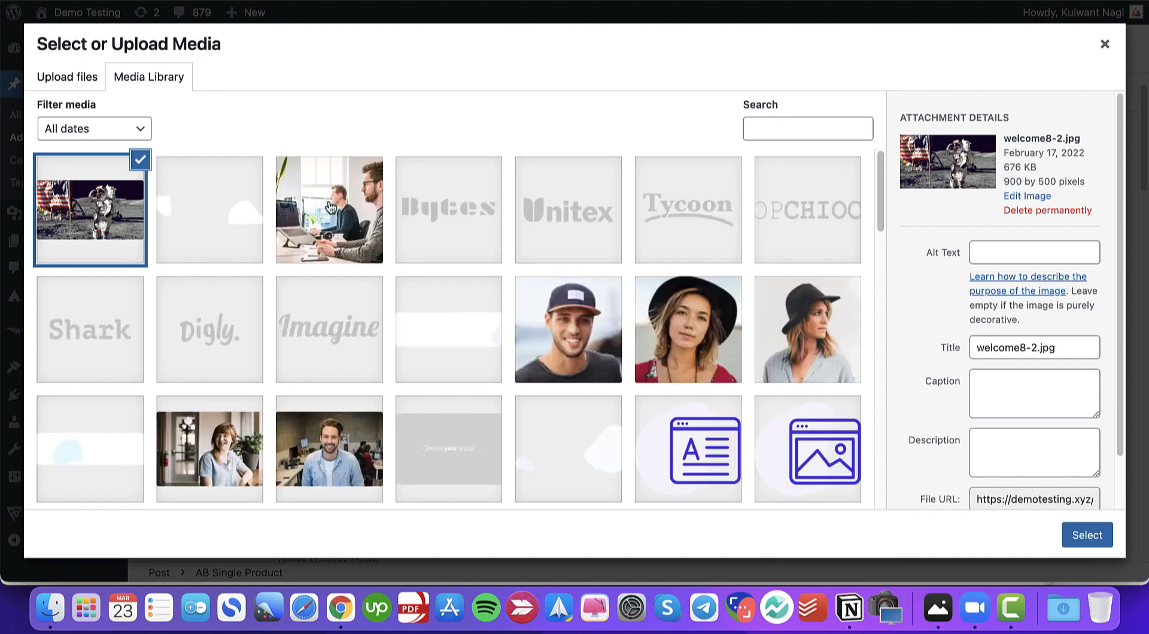
pyautogui.click(330, 207)
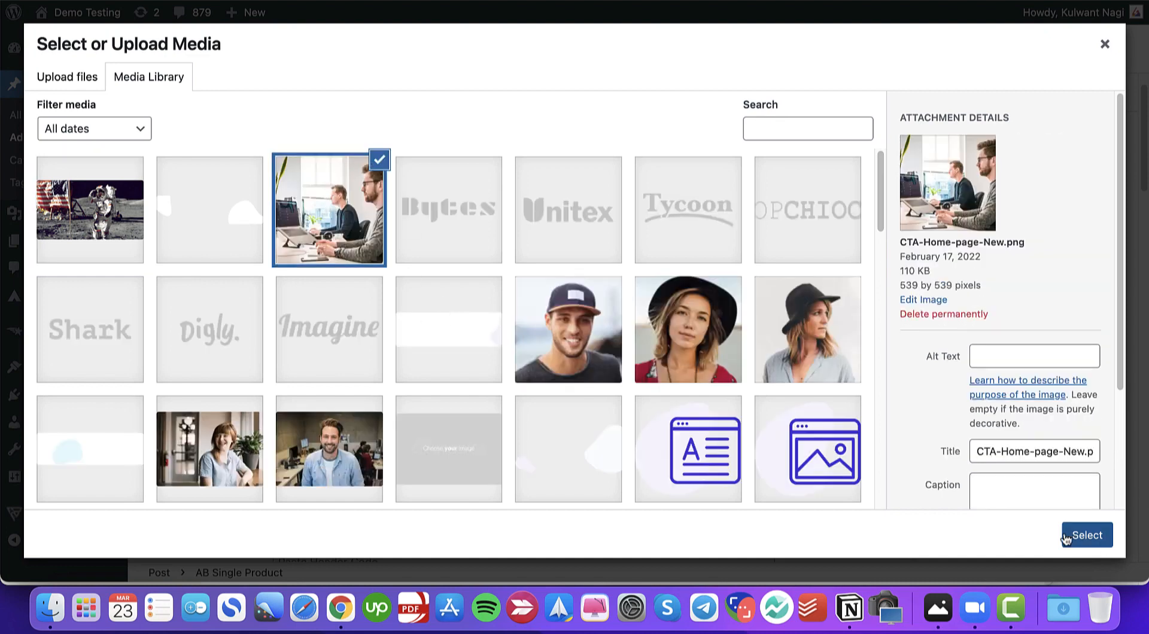
pyautogui.click(1086, 535)
pyautogui.click(163, 369)
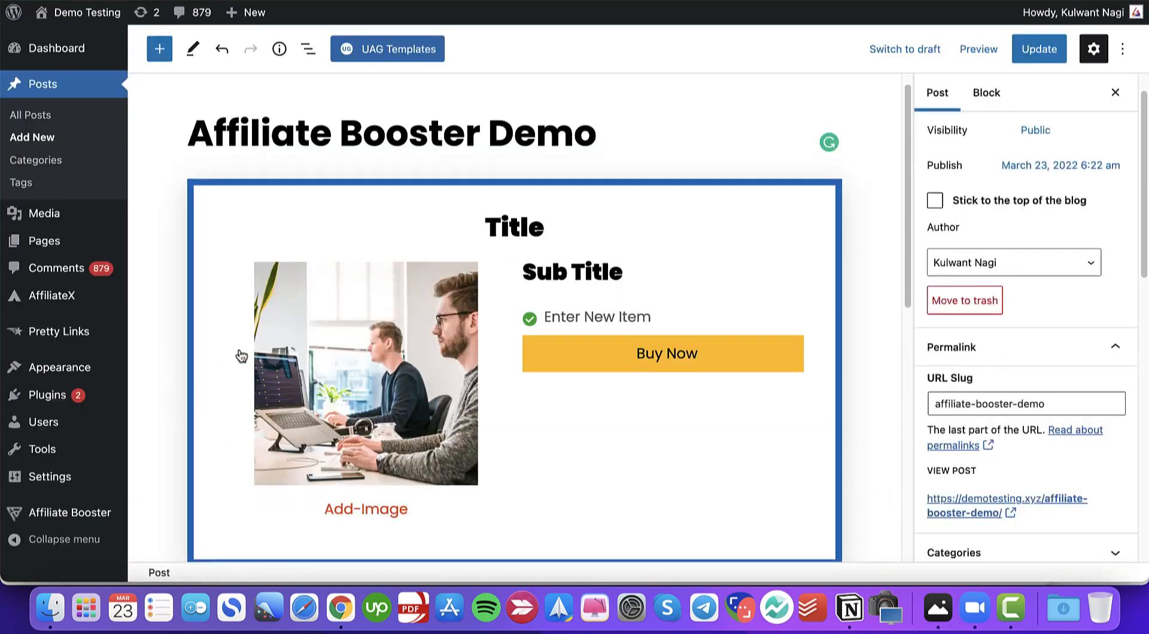
# - Replace the first list item with "This is an affiliate article where I am promoting a product."
pyautogui.click(578, 287)
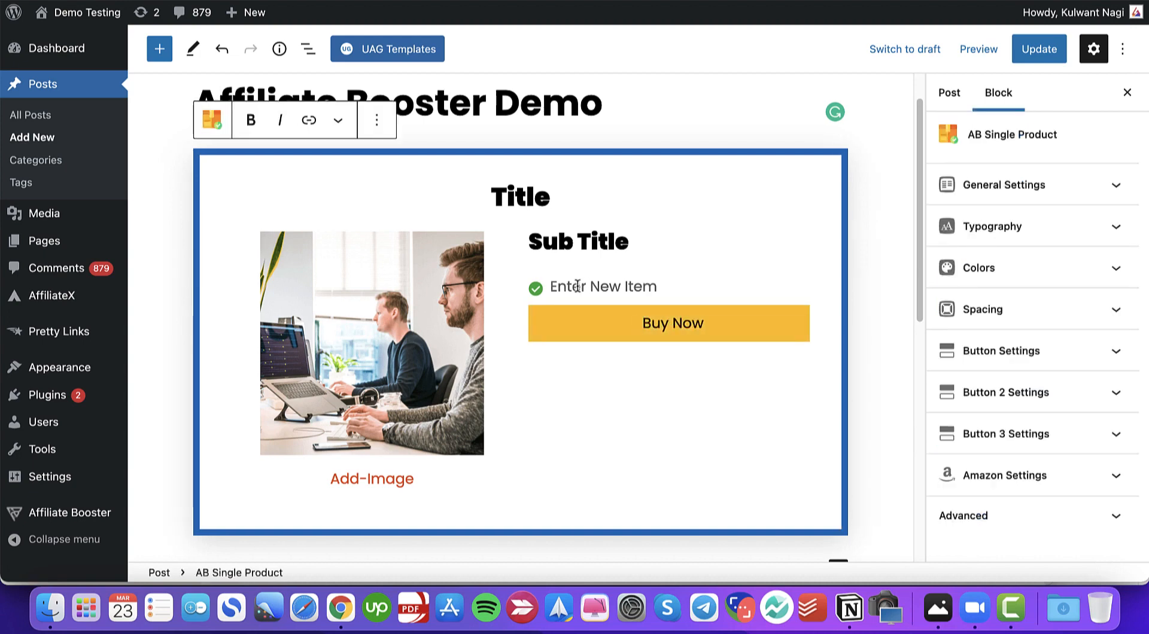
pyautogui.write('This is ')
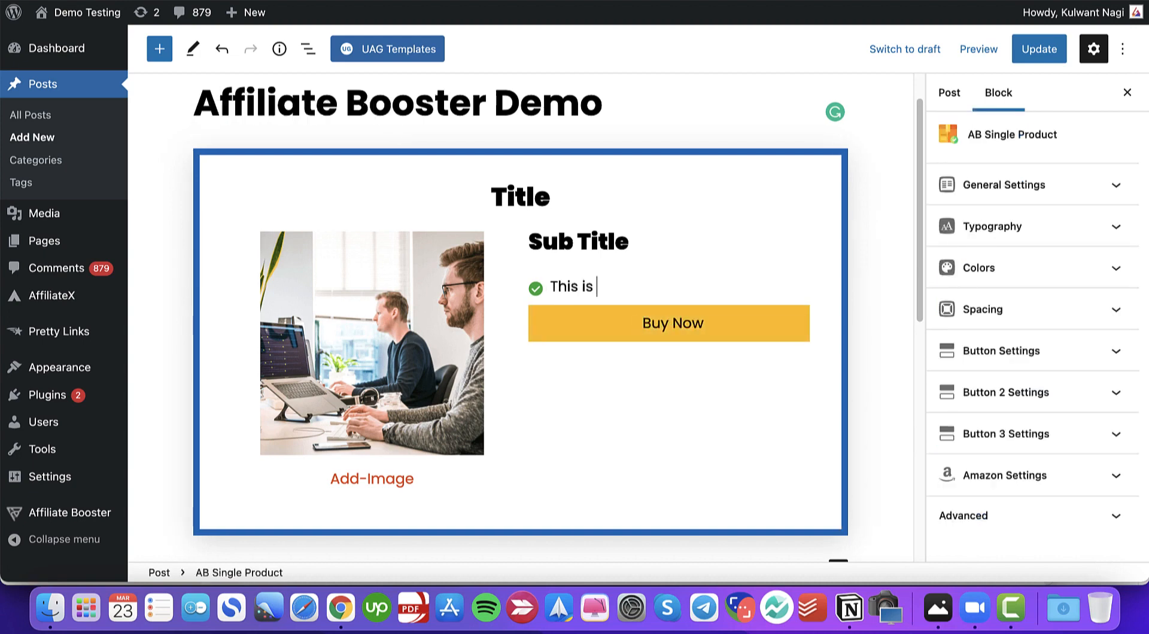
pyautogui.write('an affiliate')
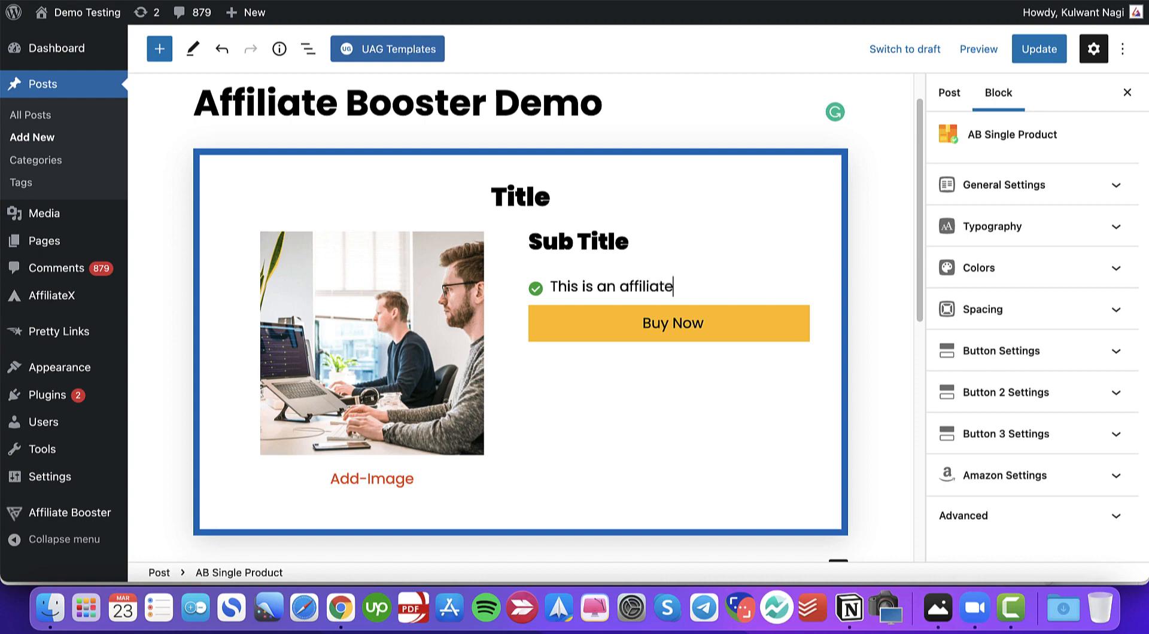
pyautogui.write(' article wherre')
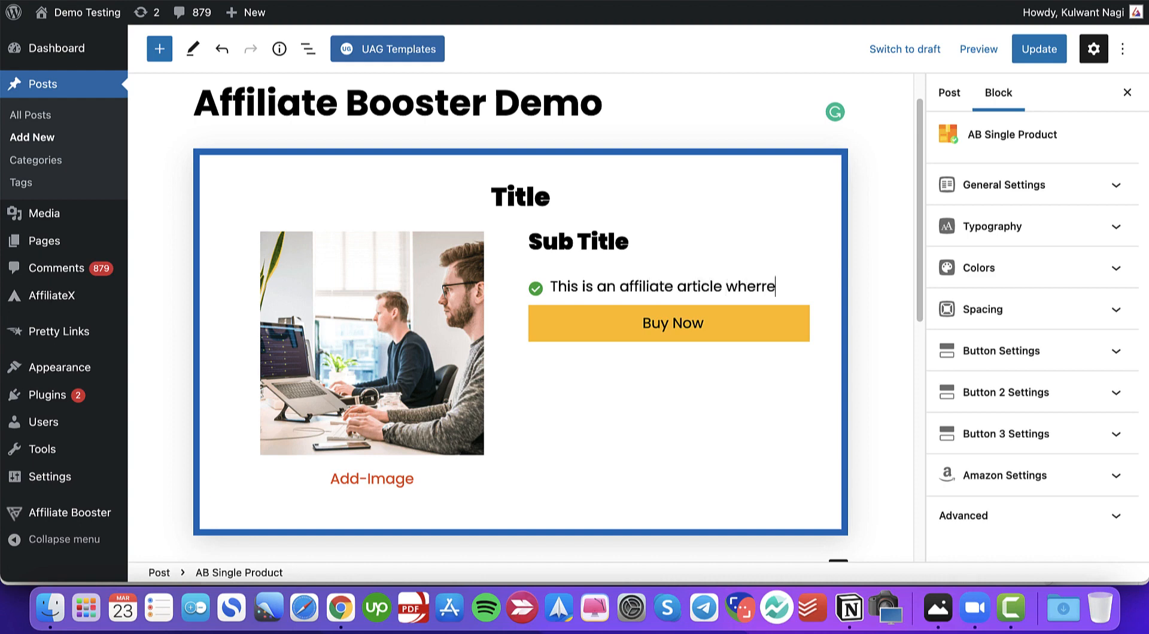
pyautogui.press('BackSpace')
pyautogui.press('BackSpace')
pyautogui.write('e I am promoting a ')
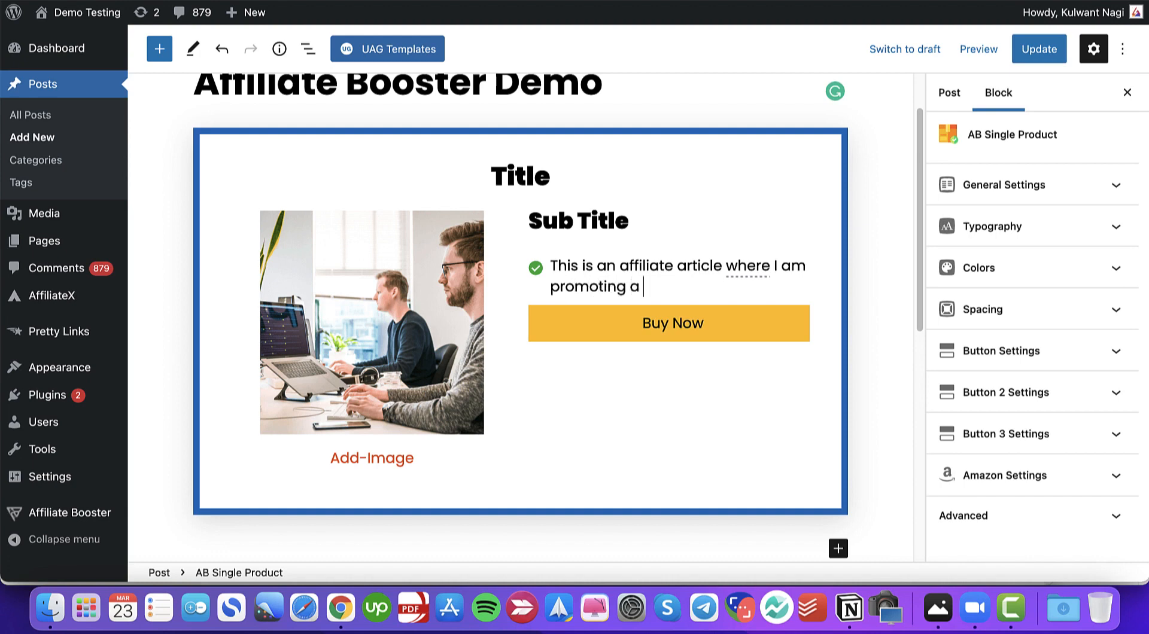
pyautogui.write('product.')
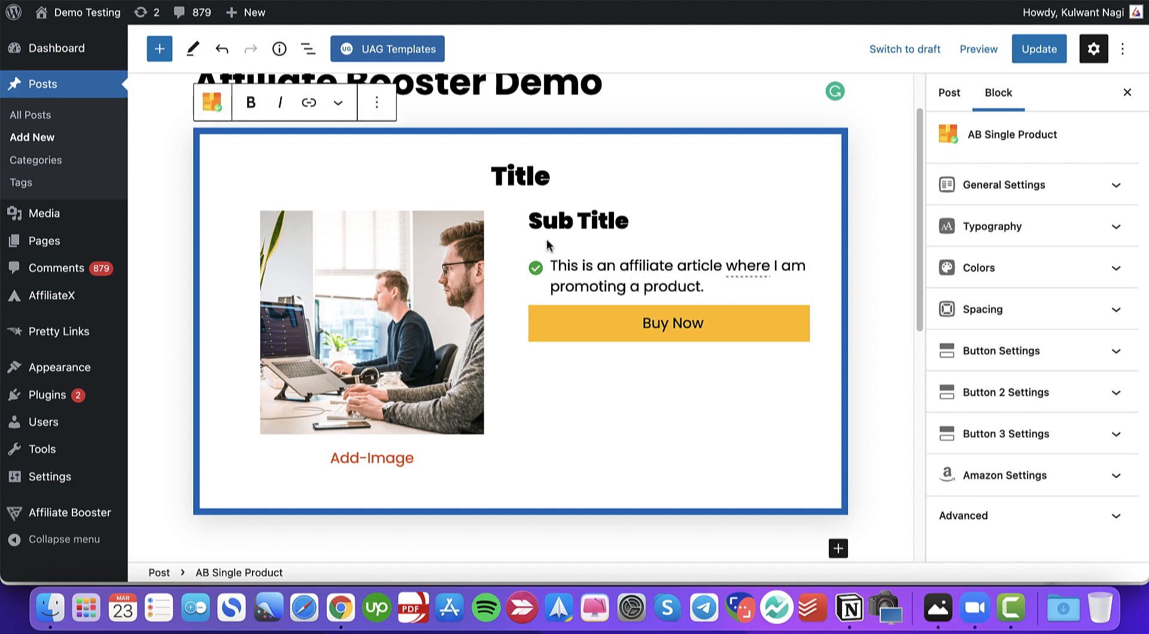
# - Copy the list item's text and paste it into three new list items below it
pyautogui.moveTo(705, 287); pyautogui.dragTo(552, 265)
pyautogui.press('super+c')
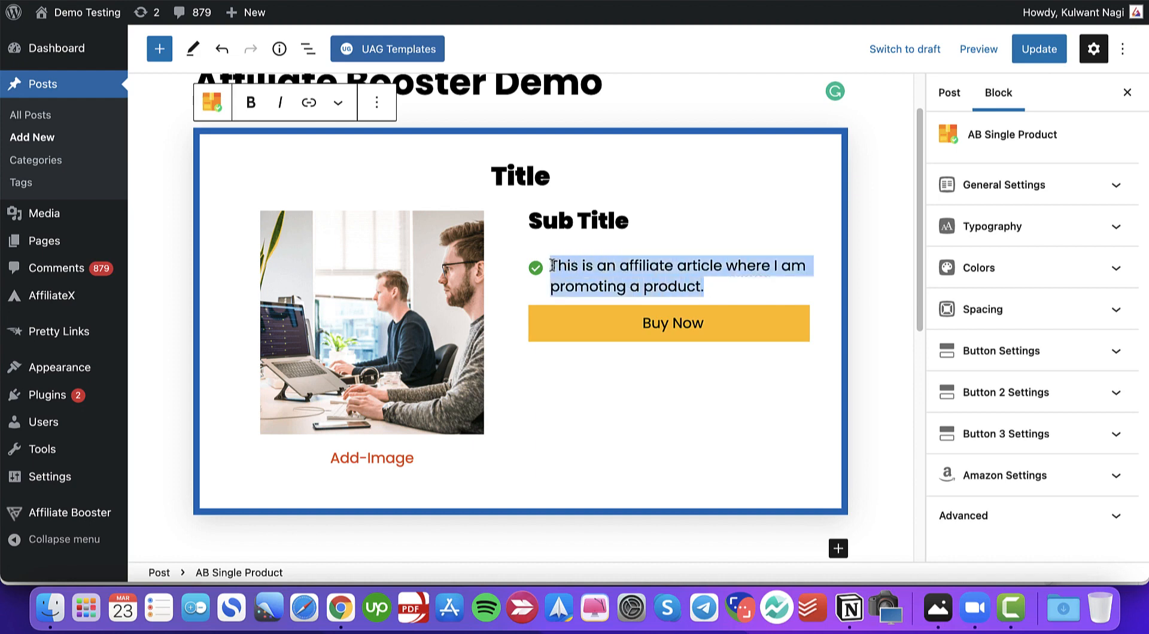
pyautogui.click(717, 308)
pyautogui.press('Return')
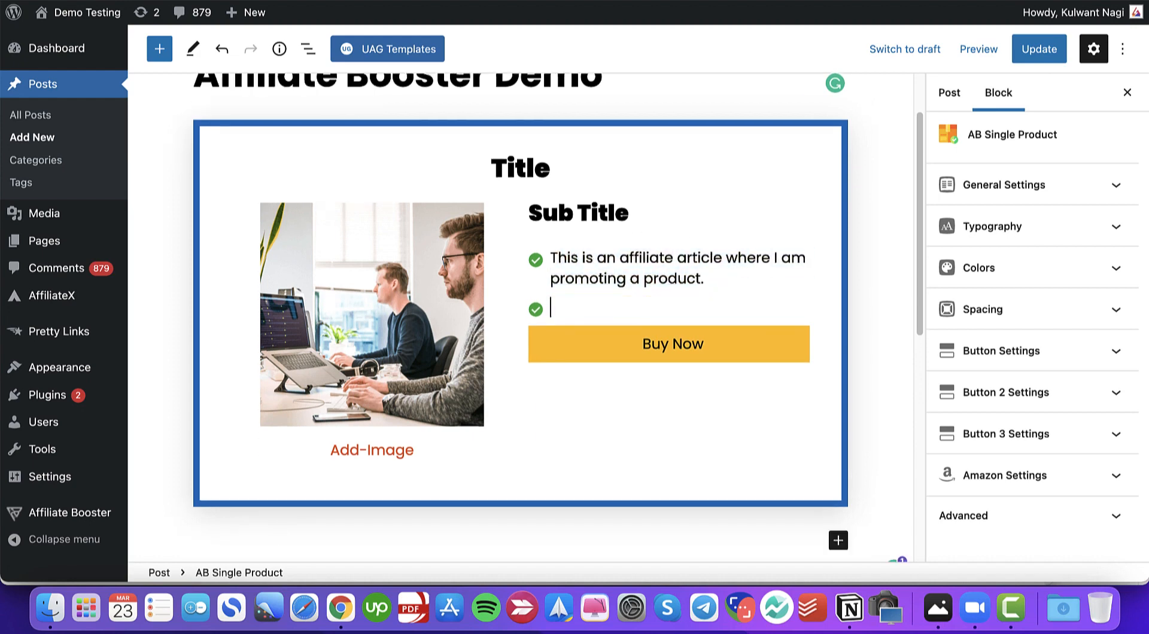
pyautogui.press('super+v')
pyautogui.press('Return')
pyautogui.press('super+v')
pyautogui.press('Return')
pyautogui.press('super+v')
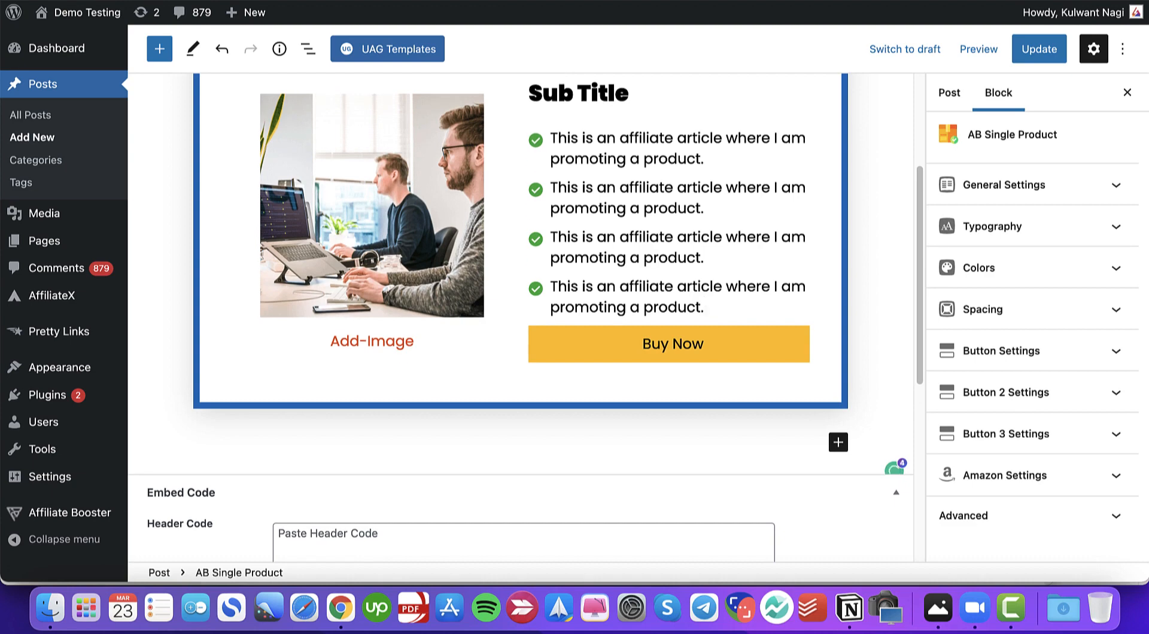
pyautogui.scroll(5, 665, 309)
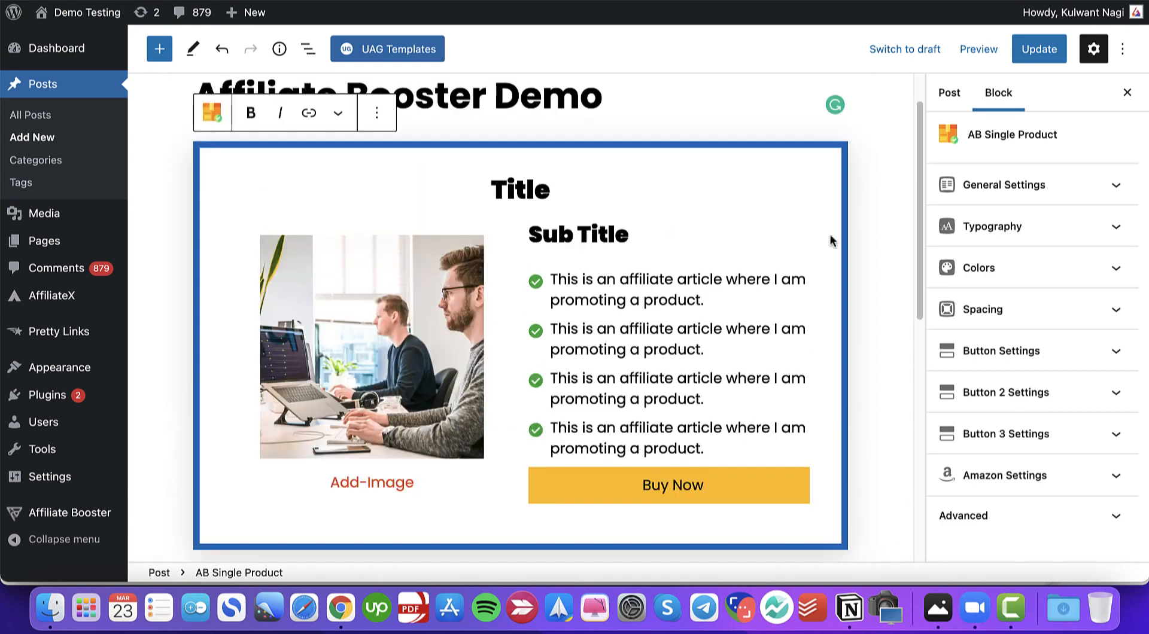
# - Open the block's General Settings and switch its Design Type to Dynamic
pyautogui.click(939, 194)
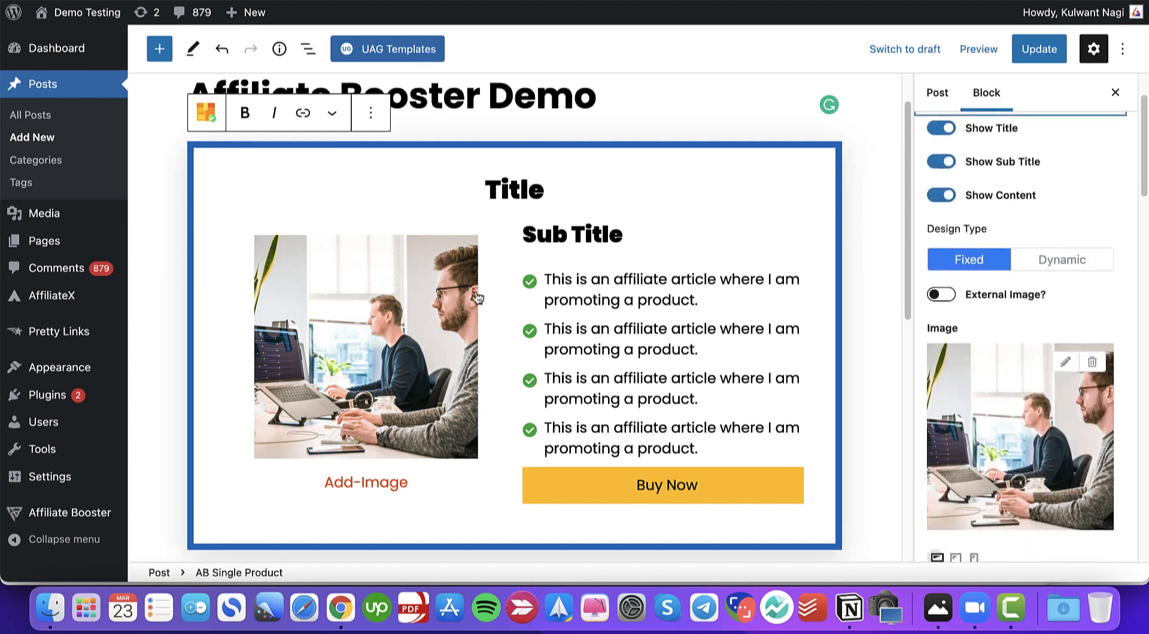
pyautogui.click(1023, 263)
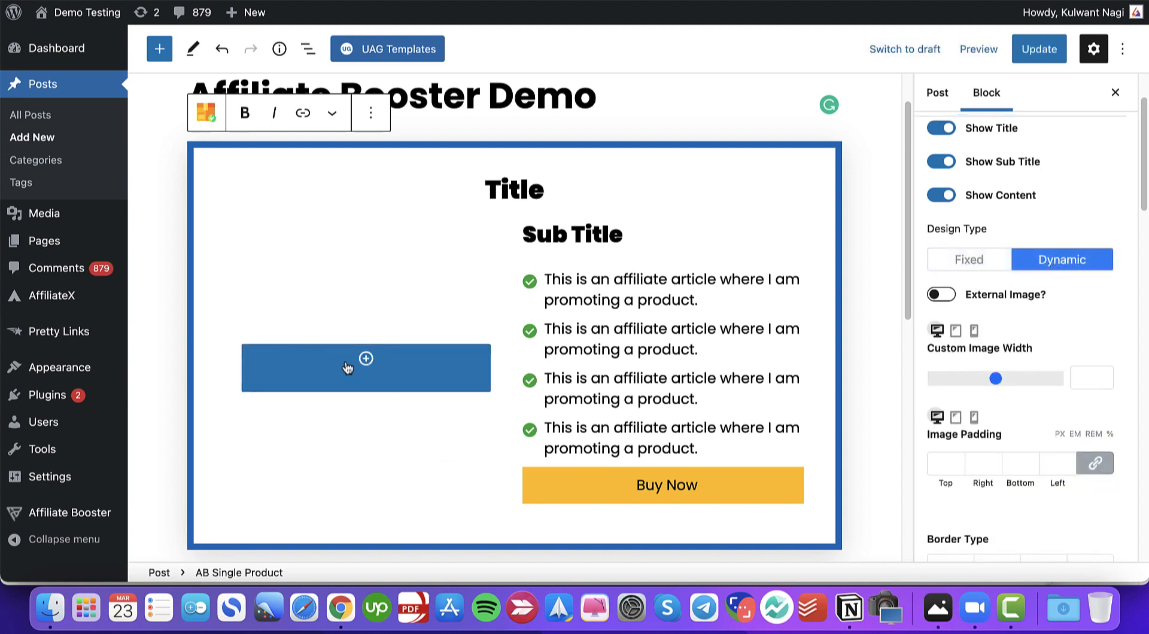
# - Insert an Image block into the dynamic image area and choose Hero-Home-page-new.png from the media library
pyautogui.click(364, 363)
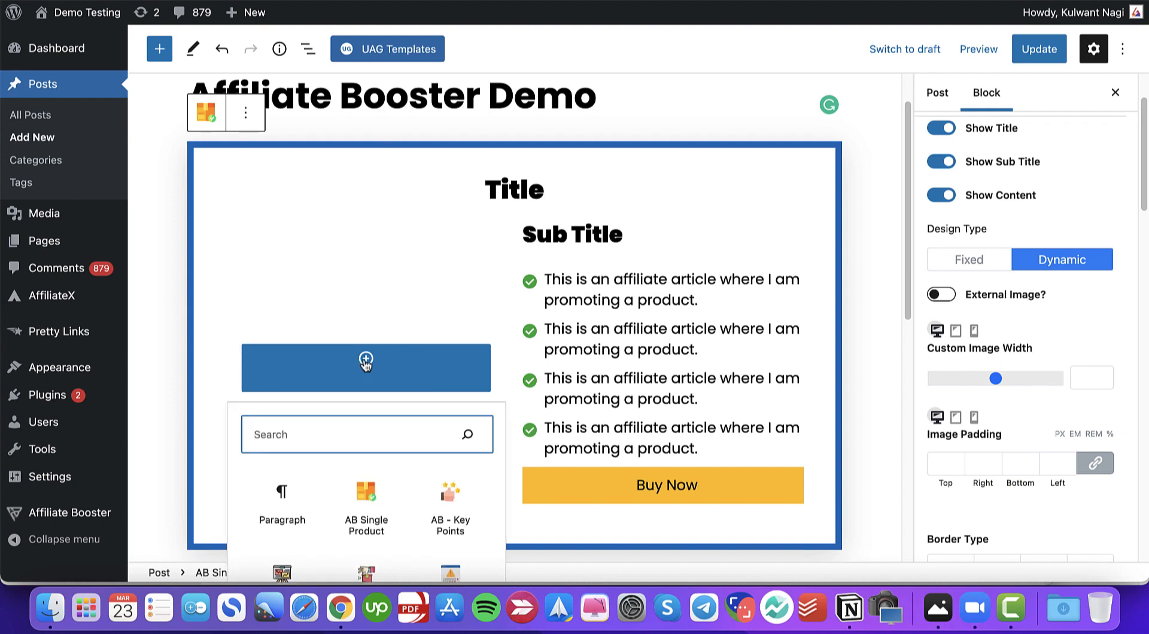
pyautogui.write('im')
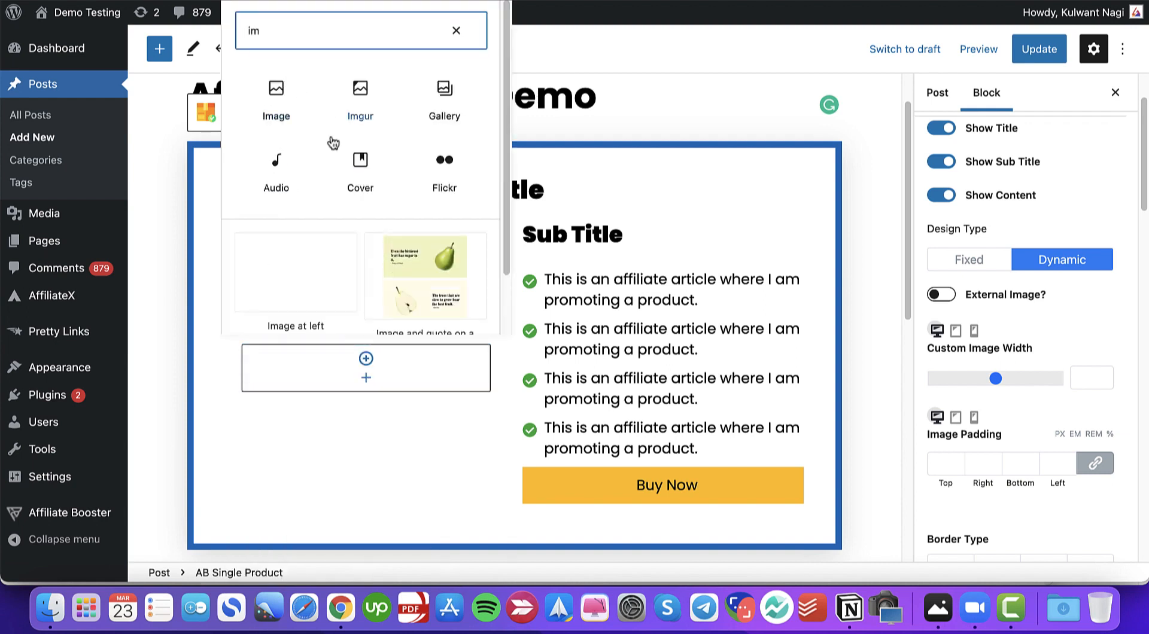
pyautogui.click(285, 109)
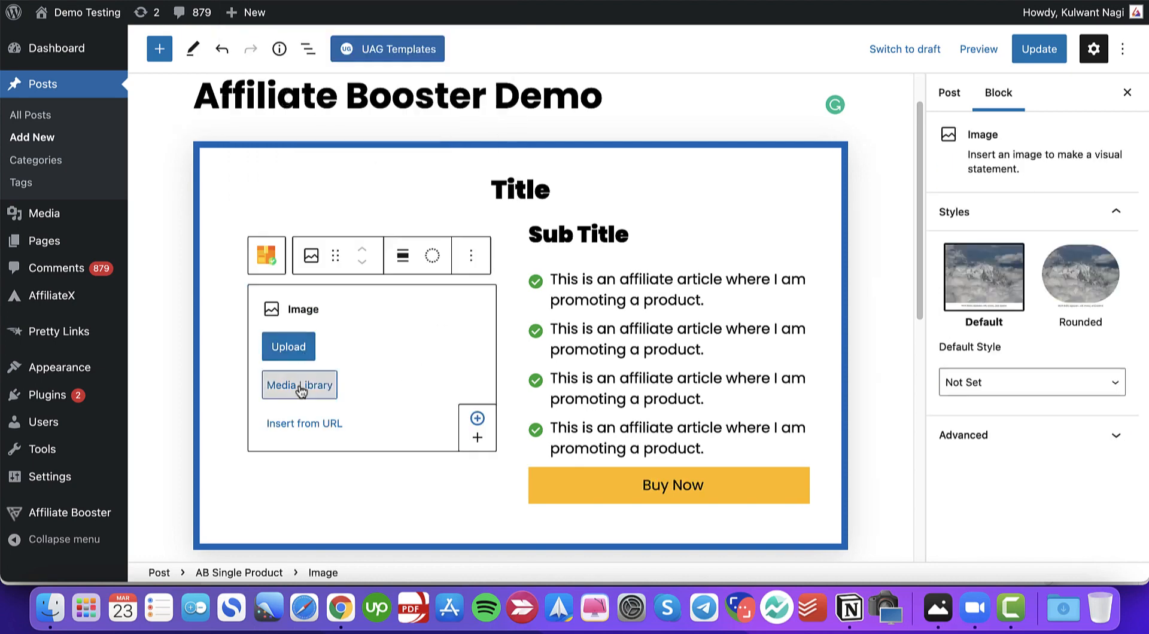
pyautogui.click(300, 385)
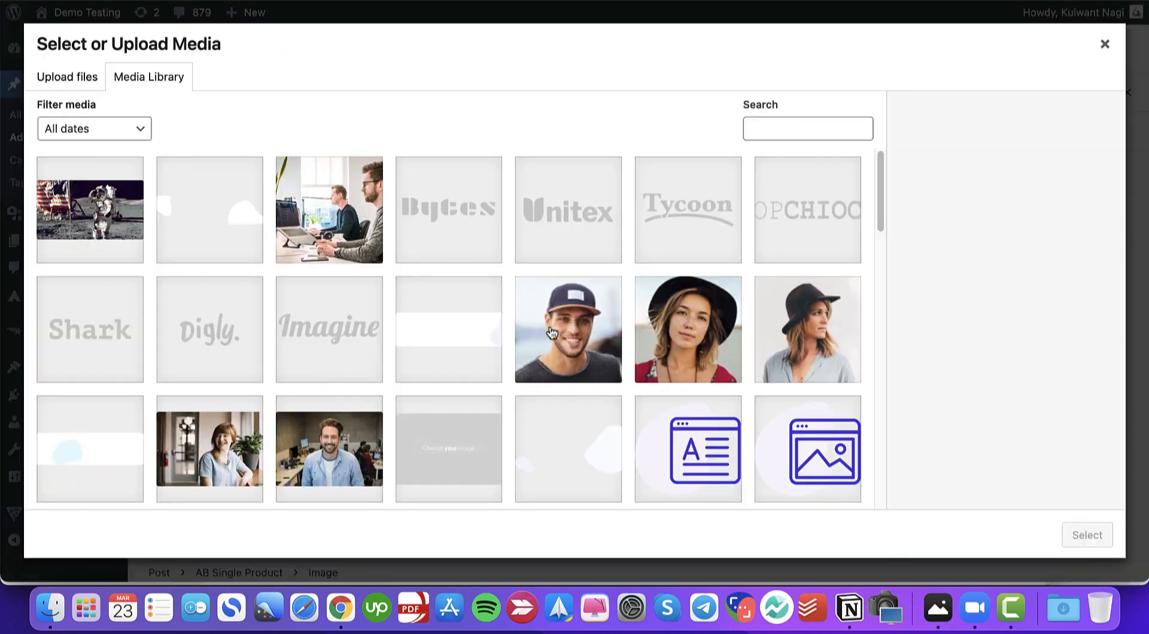
pyautogui.scroll(-6, 553, 333)
pyautogui.click(96, 377)
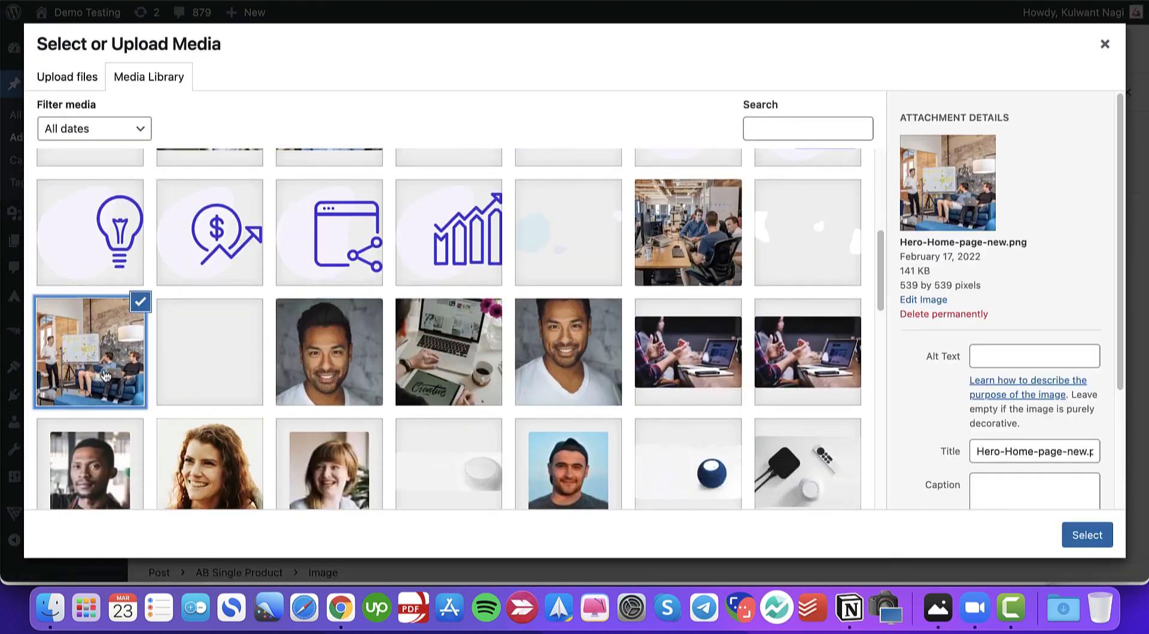
pyautogui.click(1066, 541)
pyautogui.scroll(-3, 198, 351)
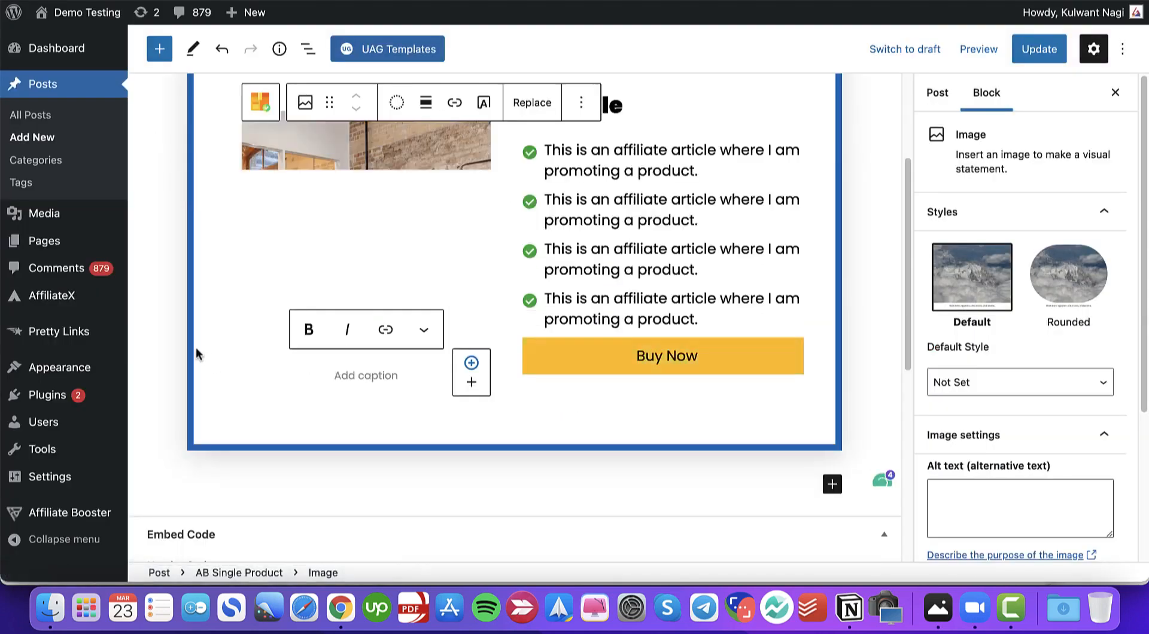
pyautogui.click(168, 309)
pyautogui.scroll(3, 168, 311)
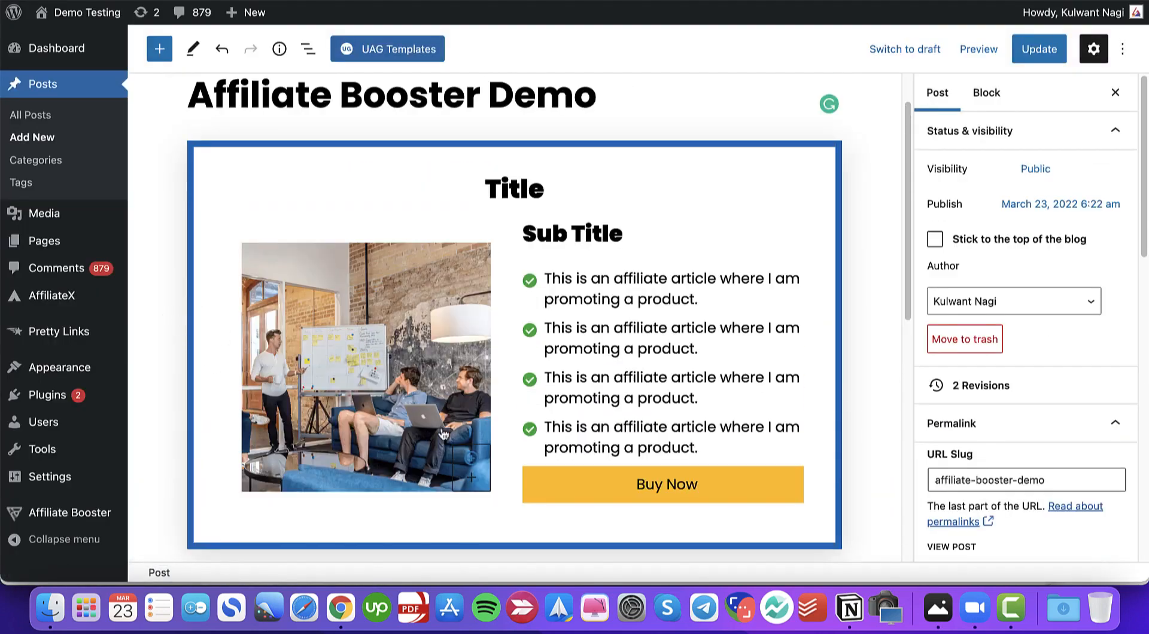
pyautogui.scroll(-1, 413, 461)
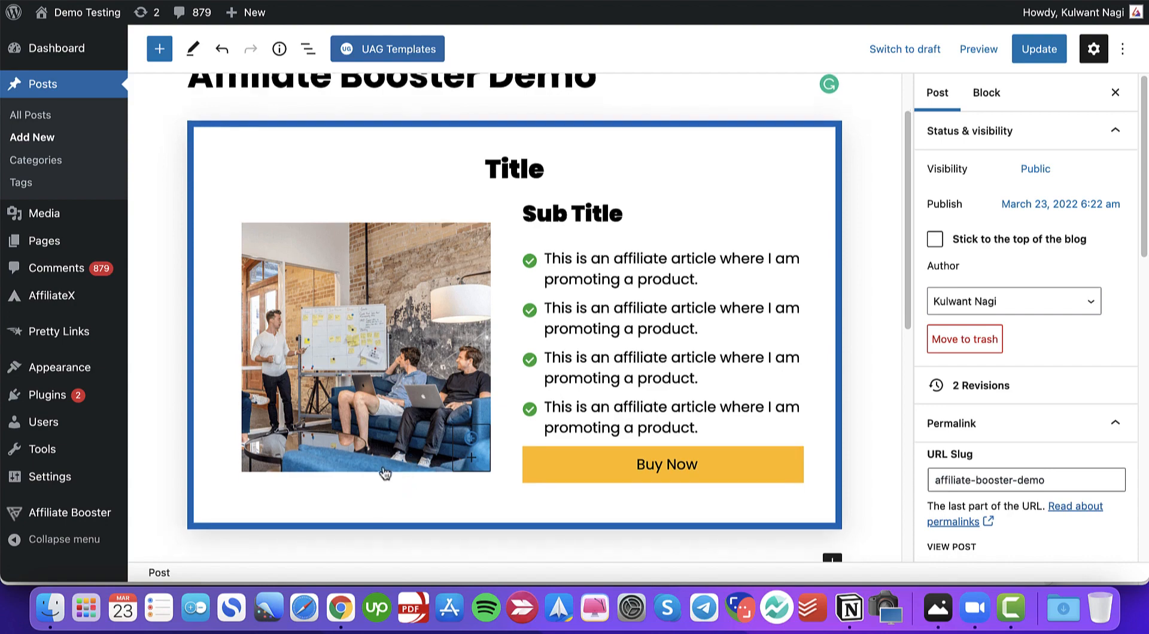
pyautogui.click(385, 473)
pyautogui.click(392, 519)
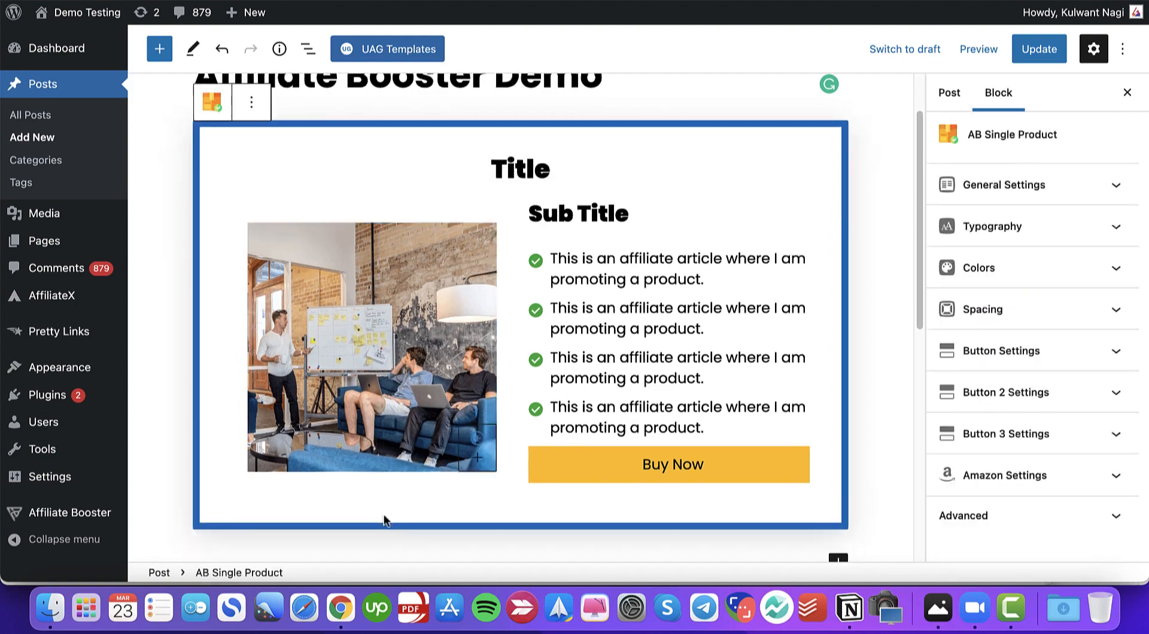
# - Add an AB Star Rating block in a new line below the image inside the product block
pyautogui.click(386, 445)
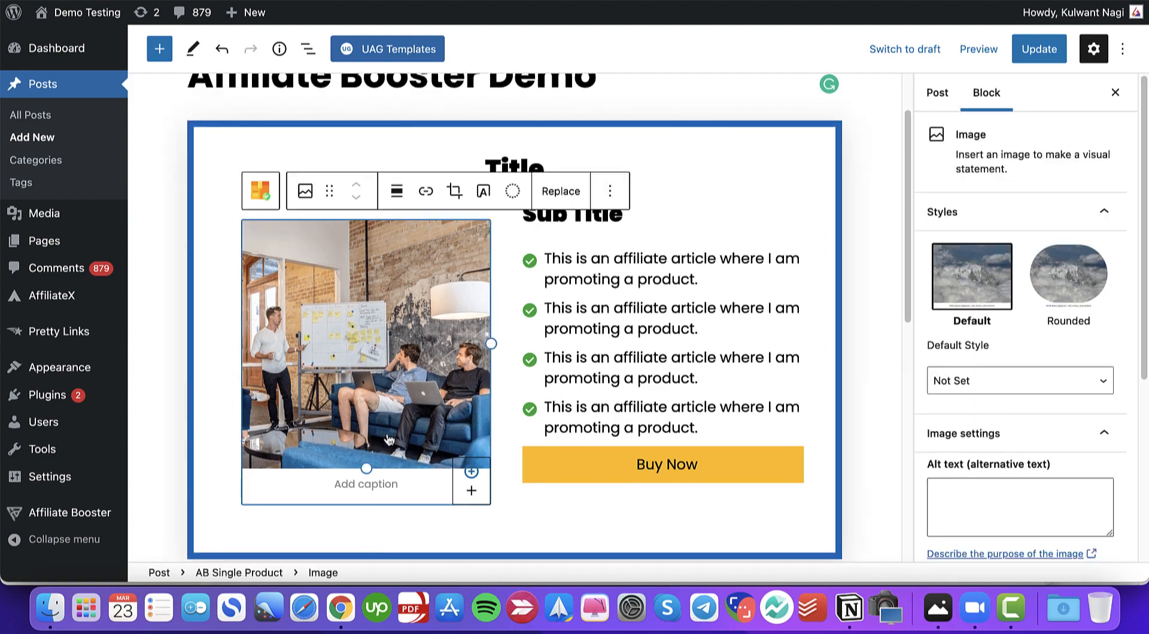
pyautogui.press('Return')
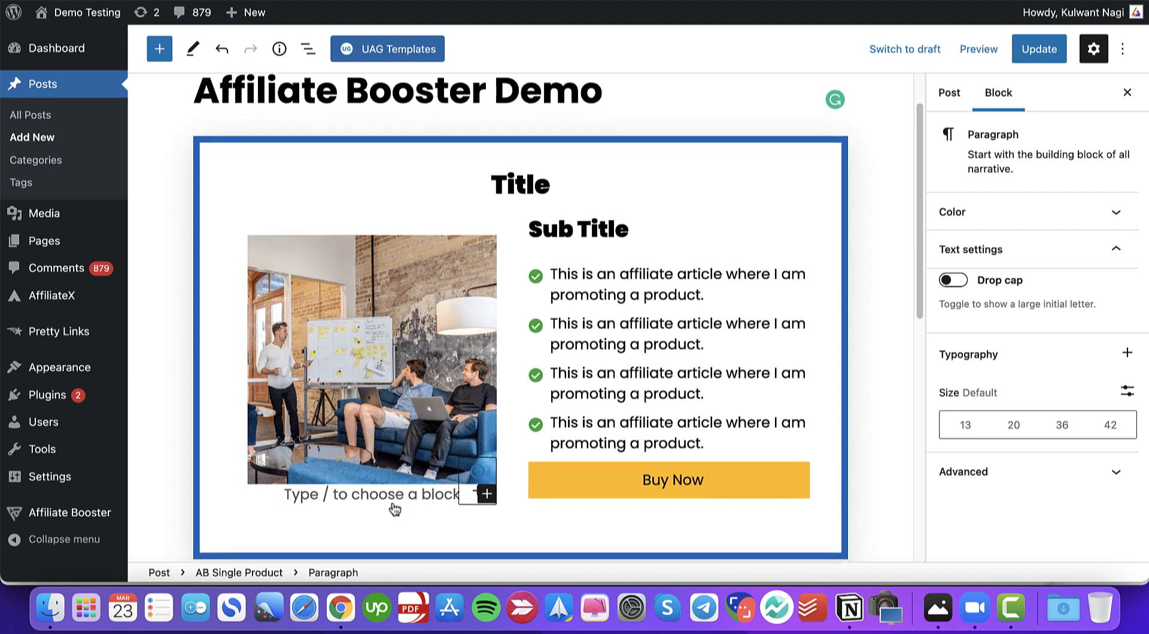
pyautogui.write('/')
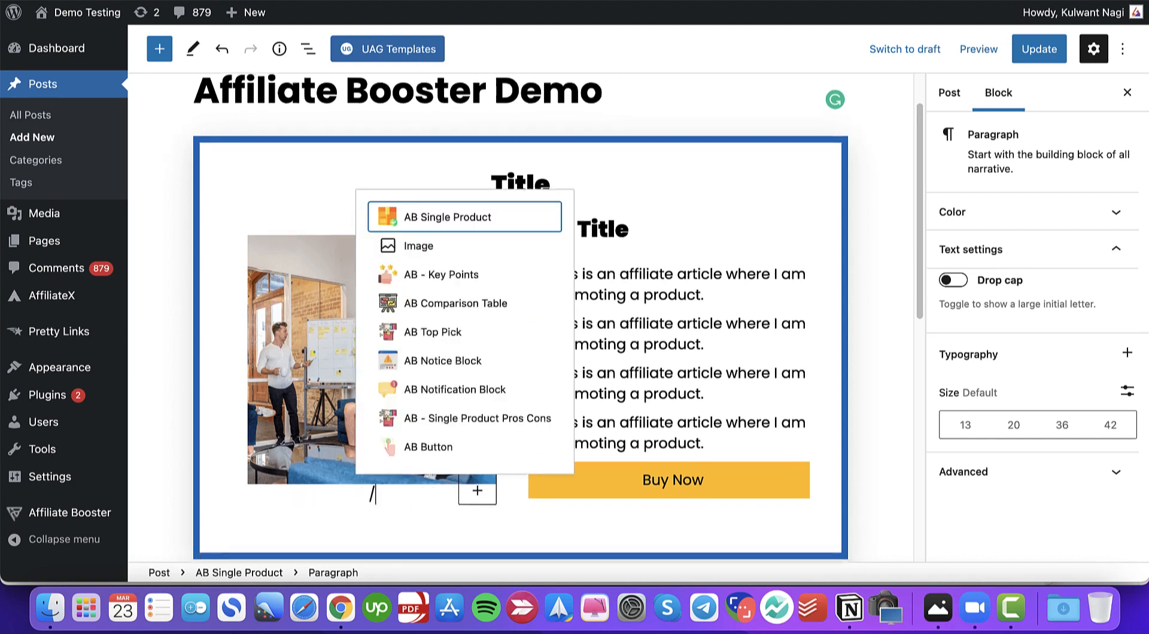
pyautogui.write('st')
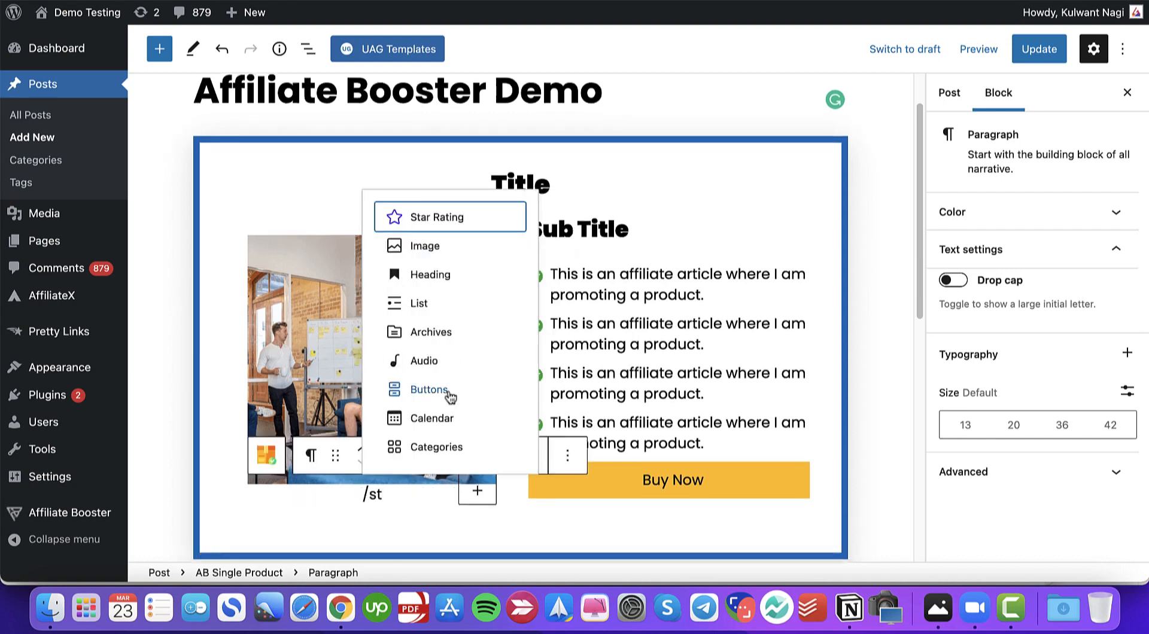
pyautogui.write('ar')
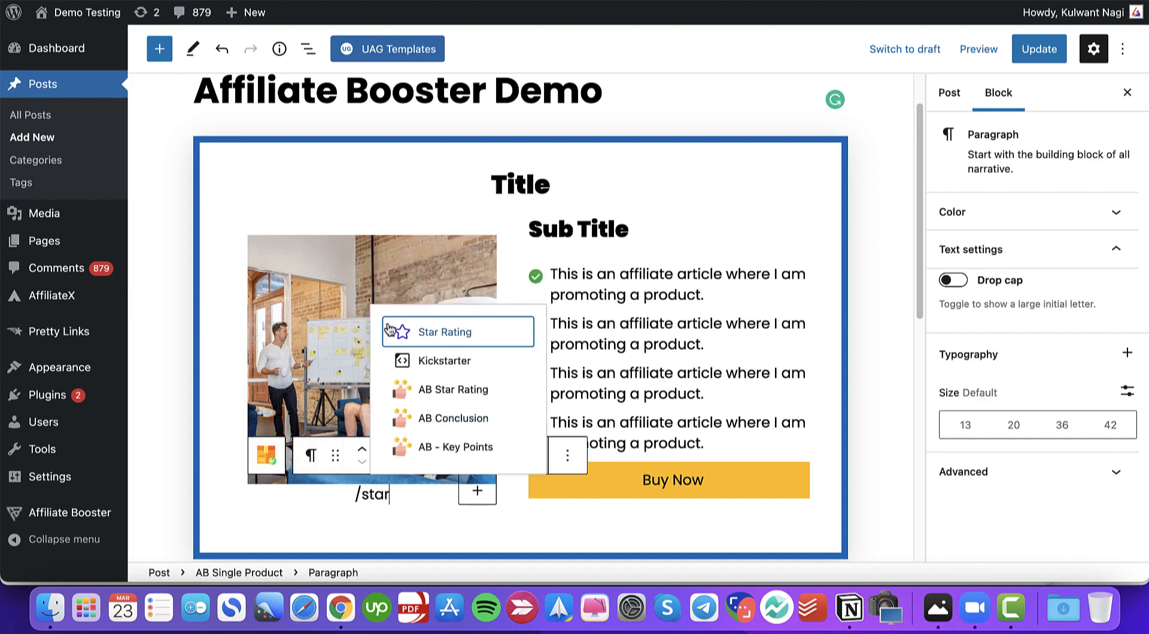
pyautogui.click(451, 387)
pyautogui.scroll(-1, 230, 439)
pyautogui.click(305, 492)
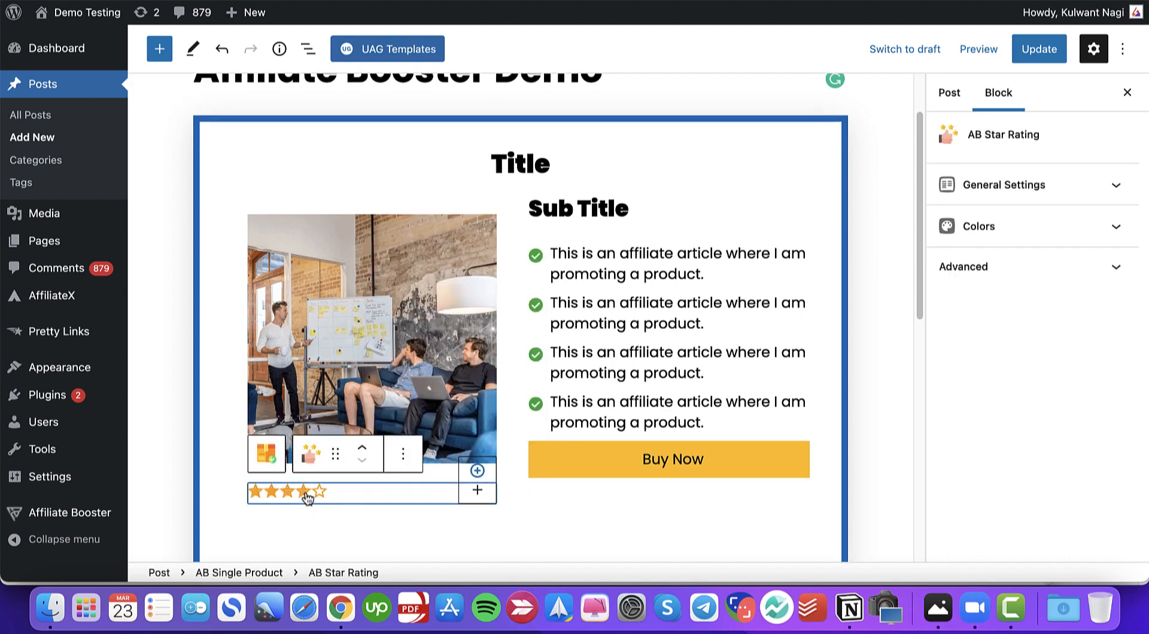
# - Switch the product block's Design Type back to Fixed and enable External Image, focusing the External Image Src field
pyautogui.click(172, 355)
pyautogui.scroll(-1, 200, 359)
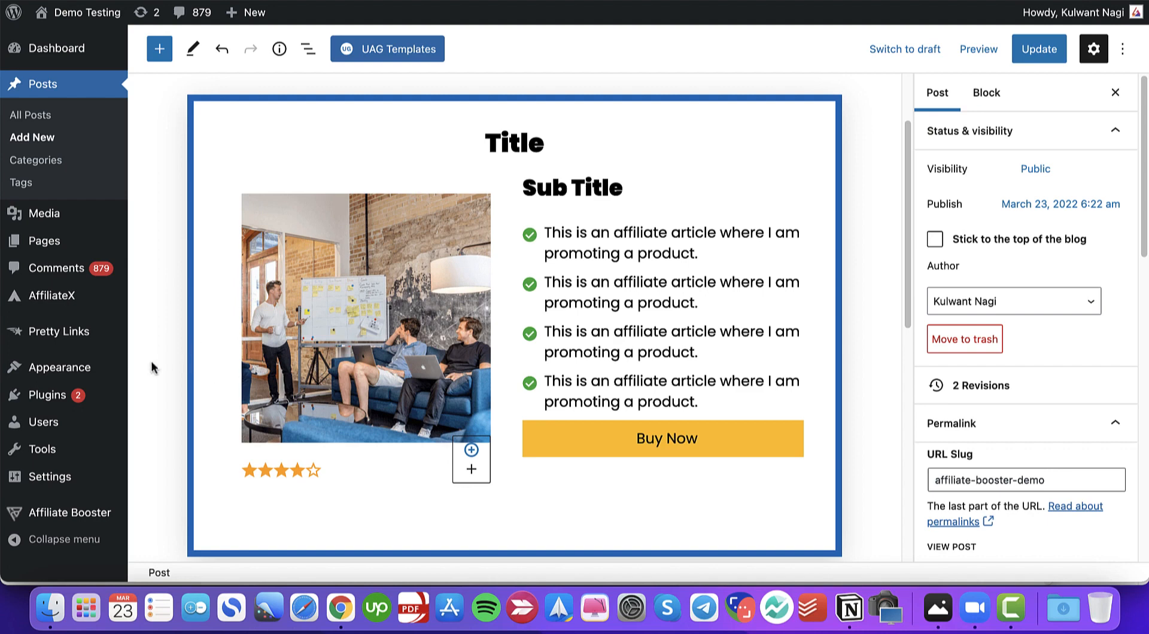
pyautogui.click(647, 310)
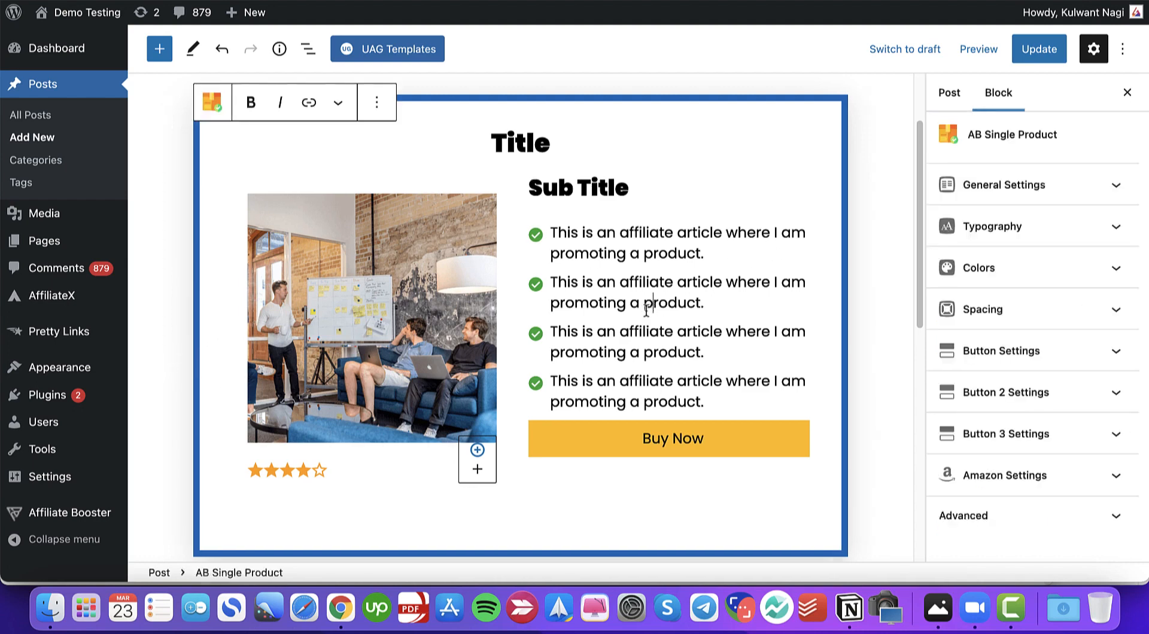
pyautogui.click(1006, 201)
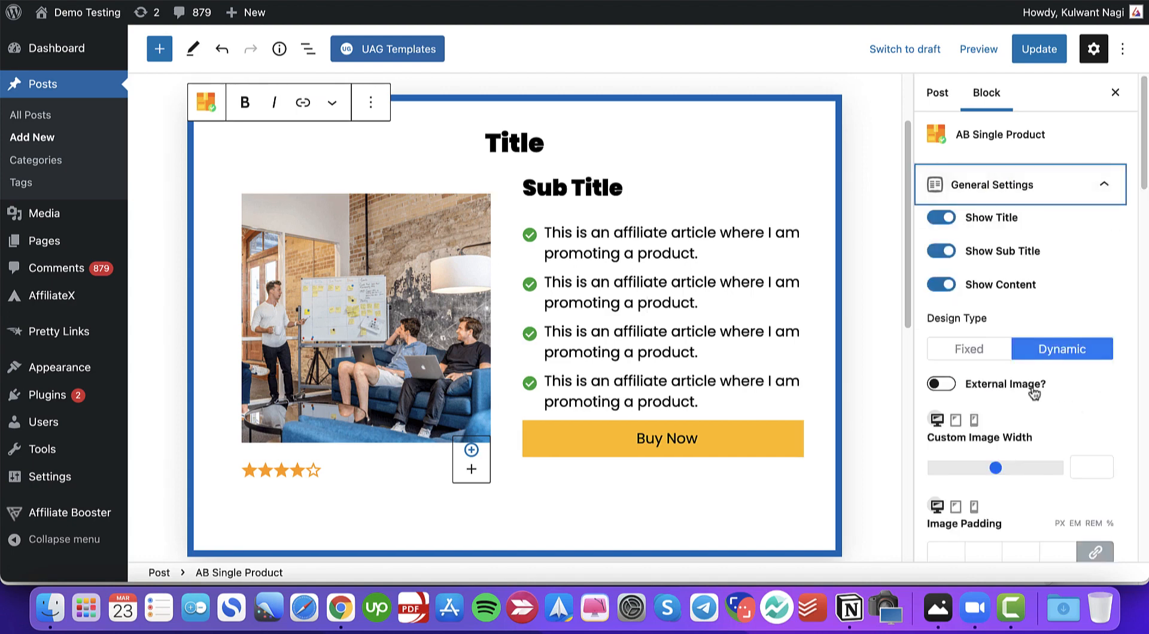
pyautogui.click(980, 351)
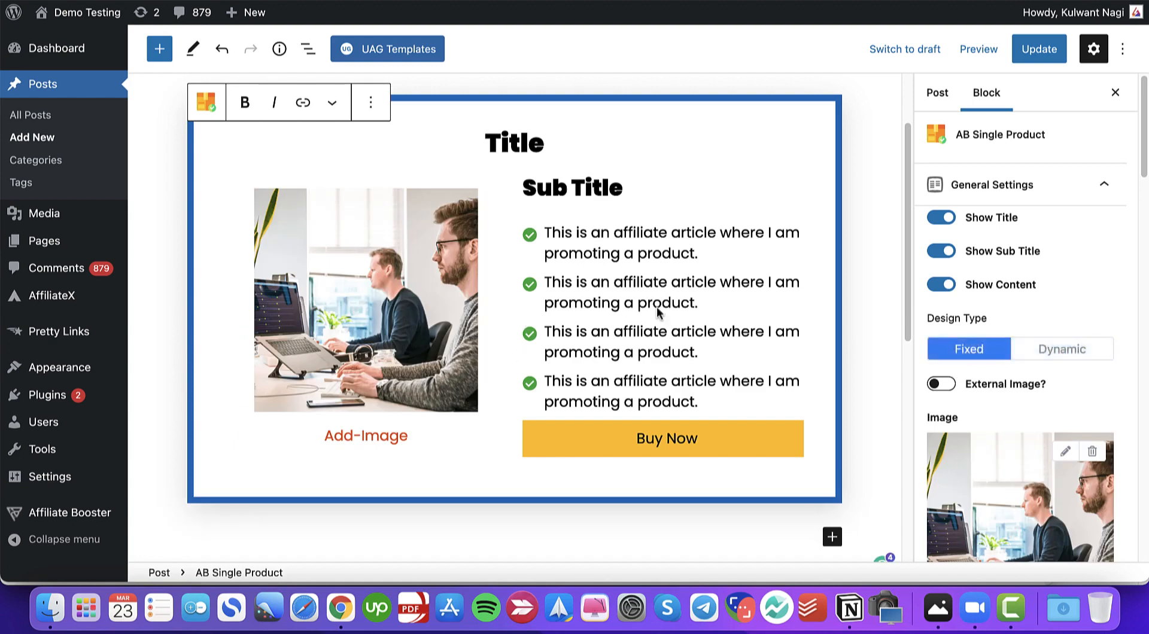
pyautogui.click(951, 390)
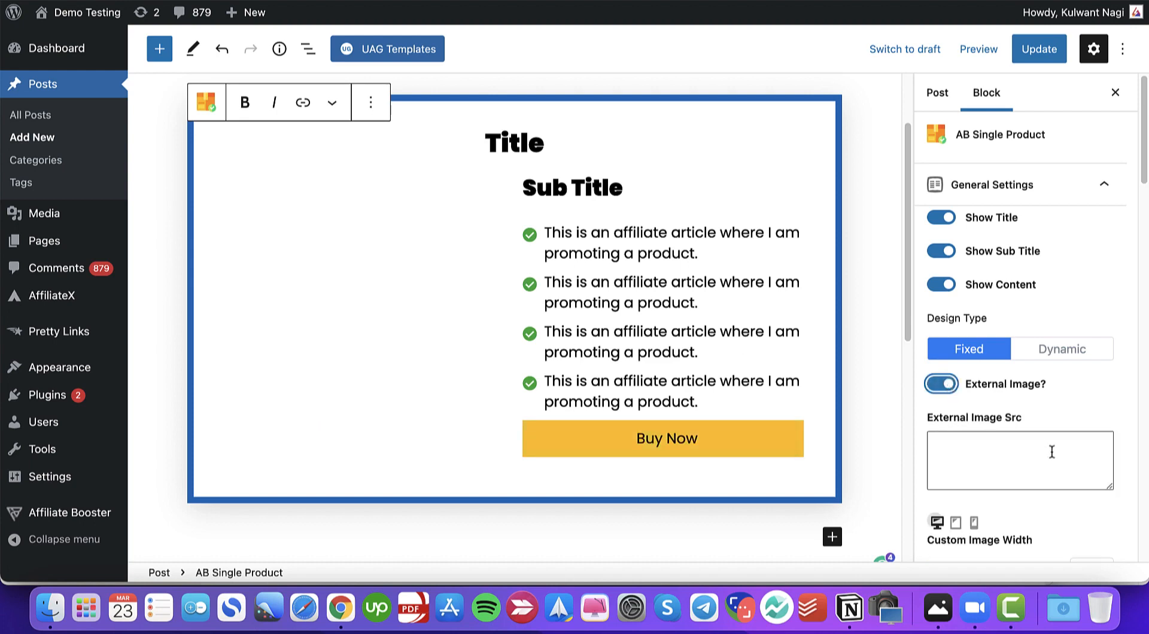
pyautogui.click(943, 443)
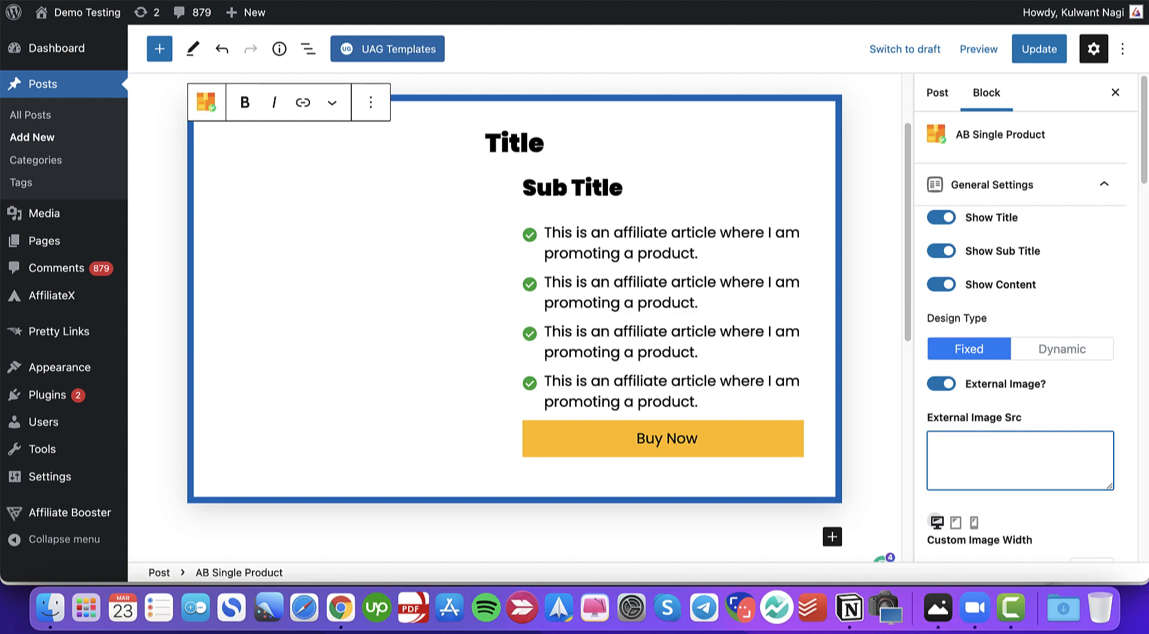
# - Copy the speaker photo's image address from the Blogging Cage site in a new tab and paste it as the External Image Src
pyautogui.press('super+t')
pyautogui.write('blo')
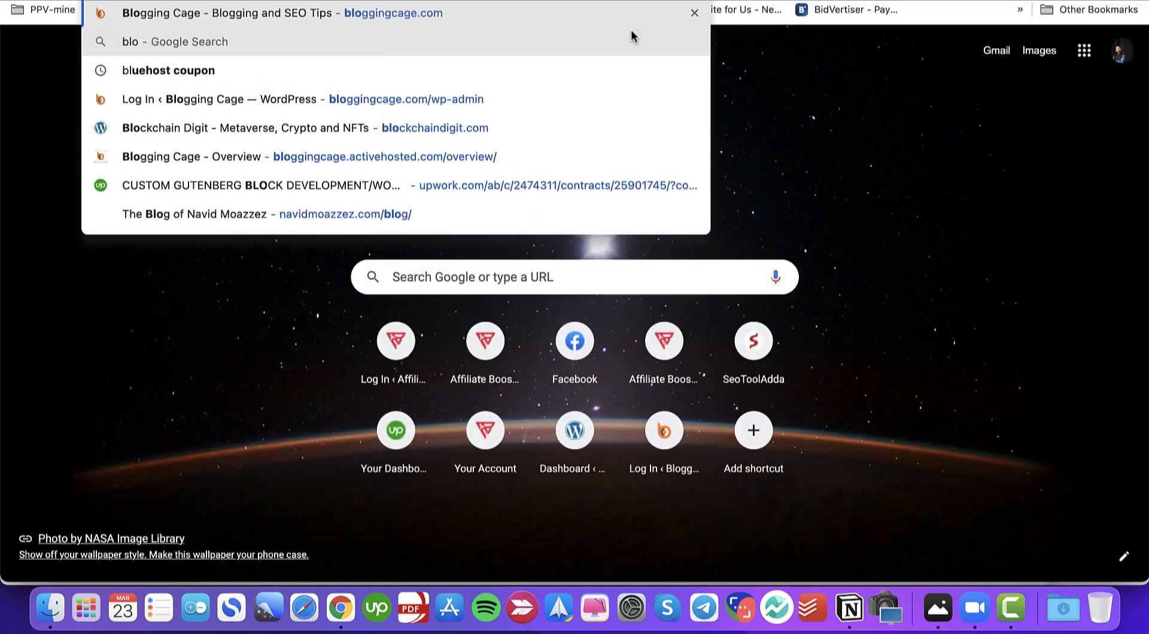
pyautogui.press('Escape')
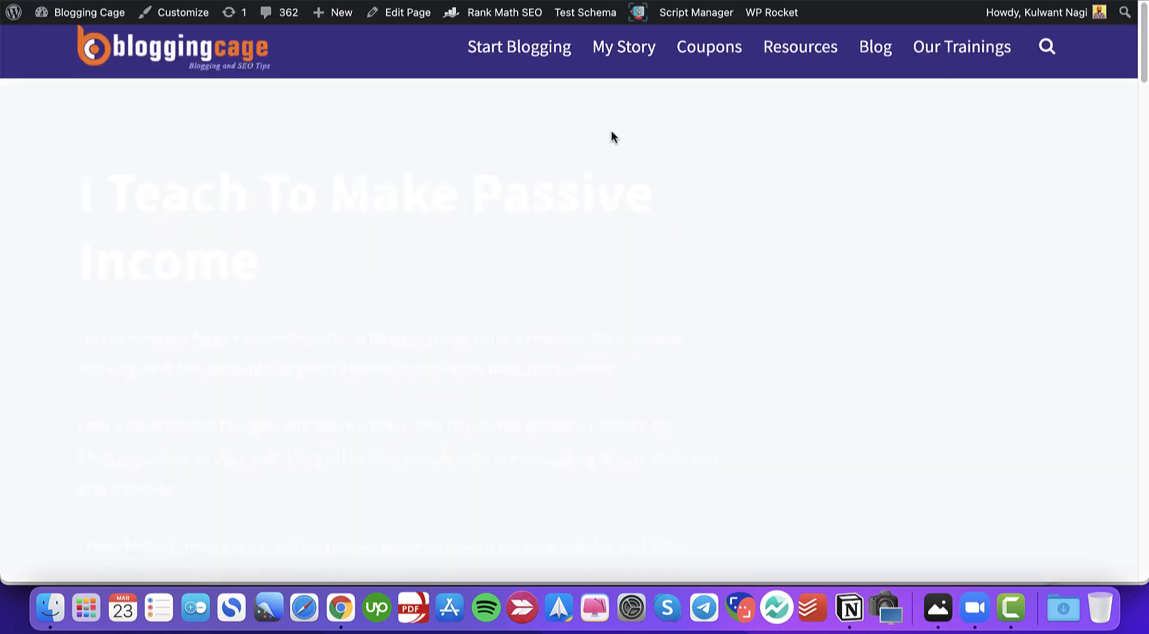
pyautogui.scroll(-15, 562, 207)
pyautogui.scroll(-6, 566, 207)
pyautogui.scroll(15, 469, 254)
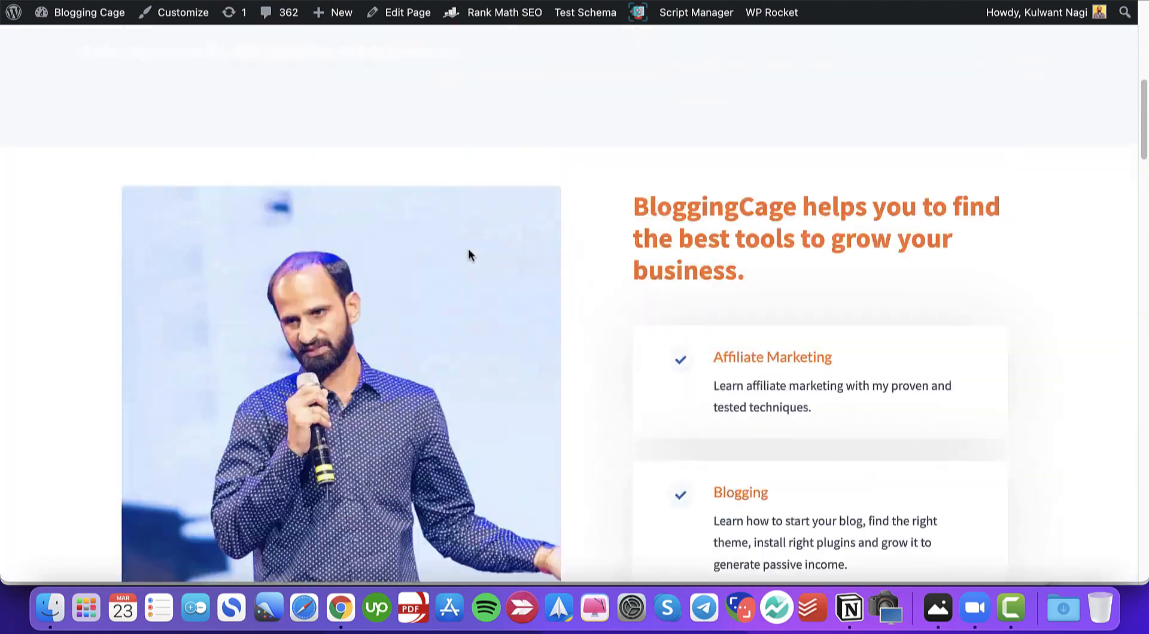
pyautogui.scroll(-1, 332, 293)
pyautogui.rightClick(314, 227)
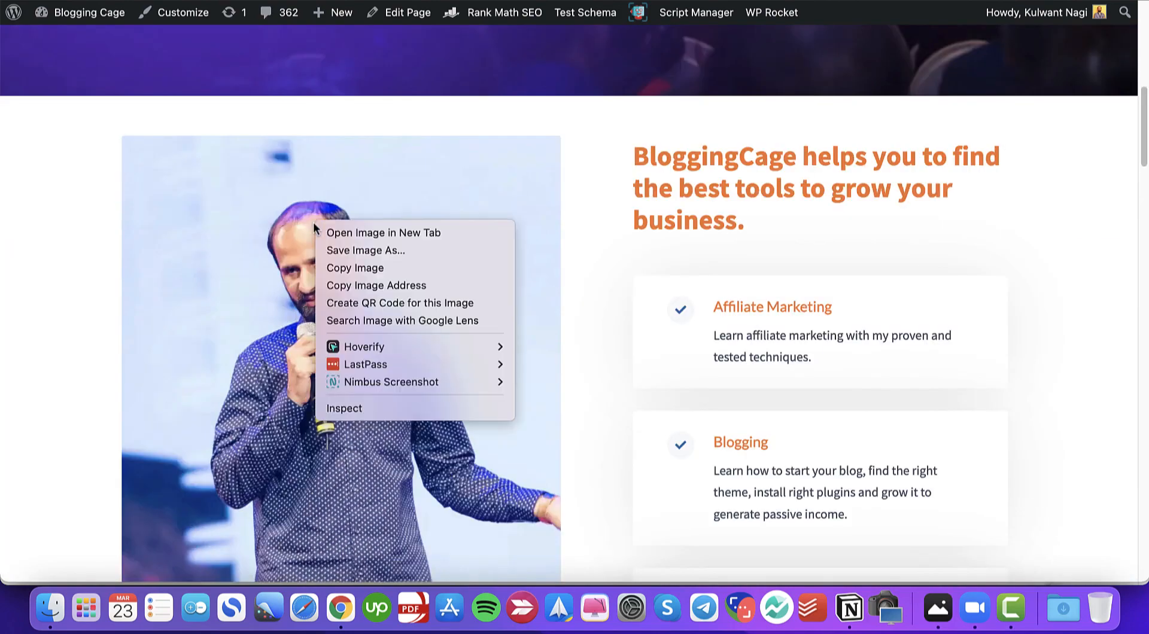
pyautogui.click(363, 285)
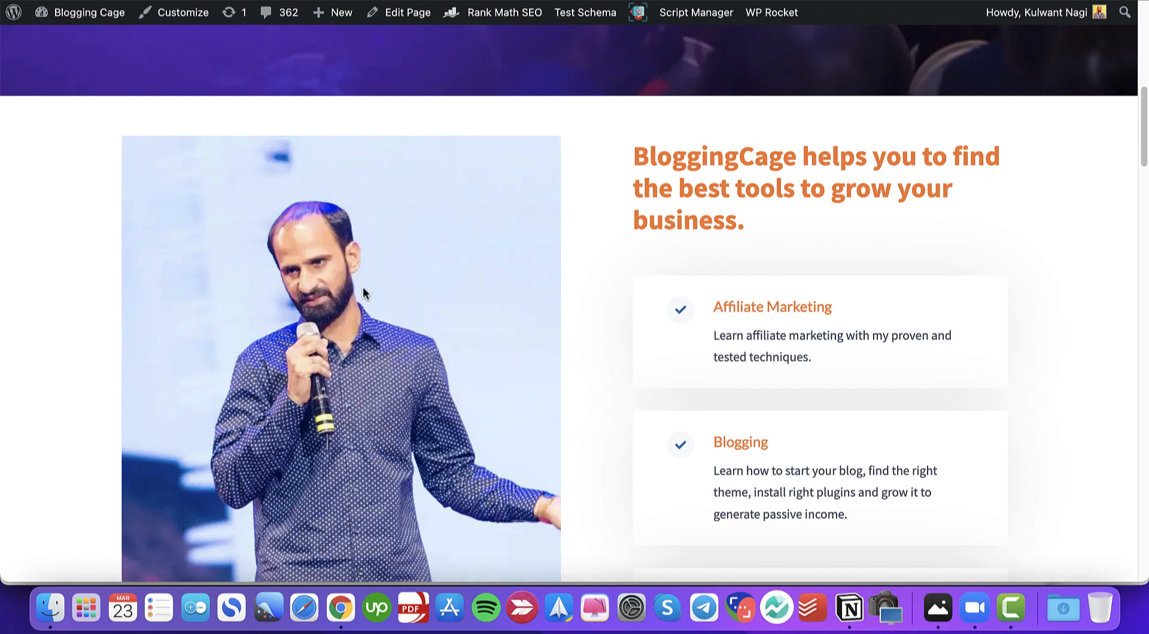
pyautogui.hotkey('ctrl', 'shift', 'Tab')
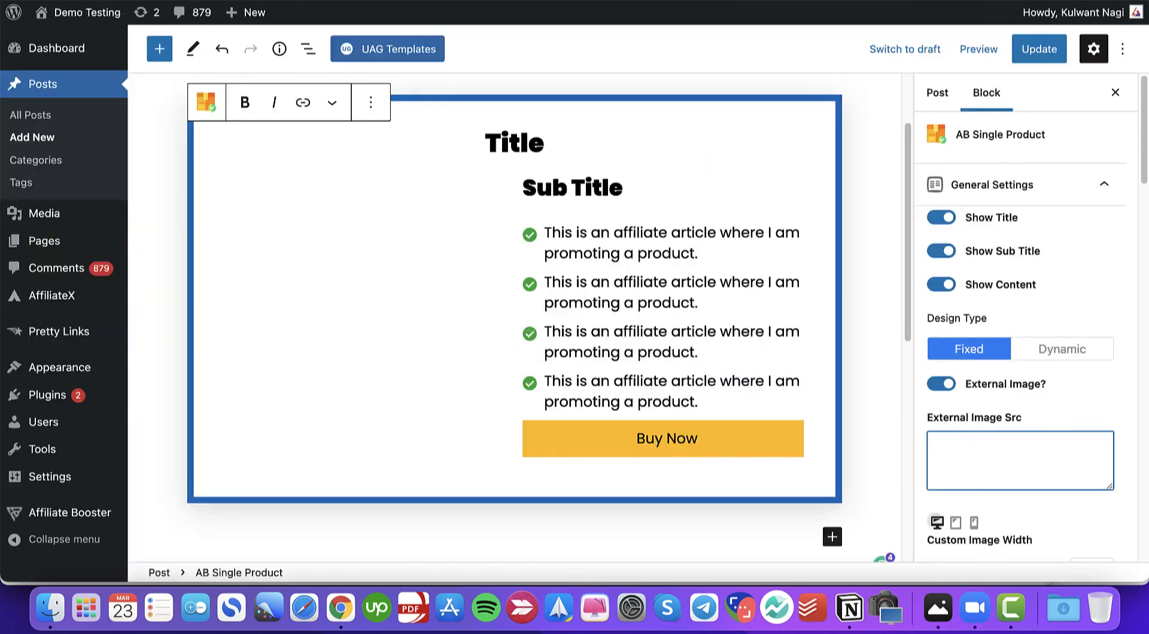
pyautogui.press('super+v')
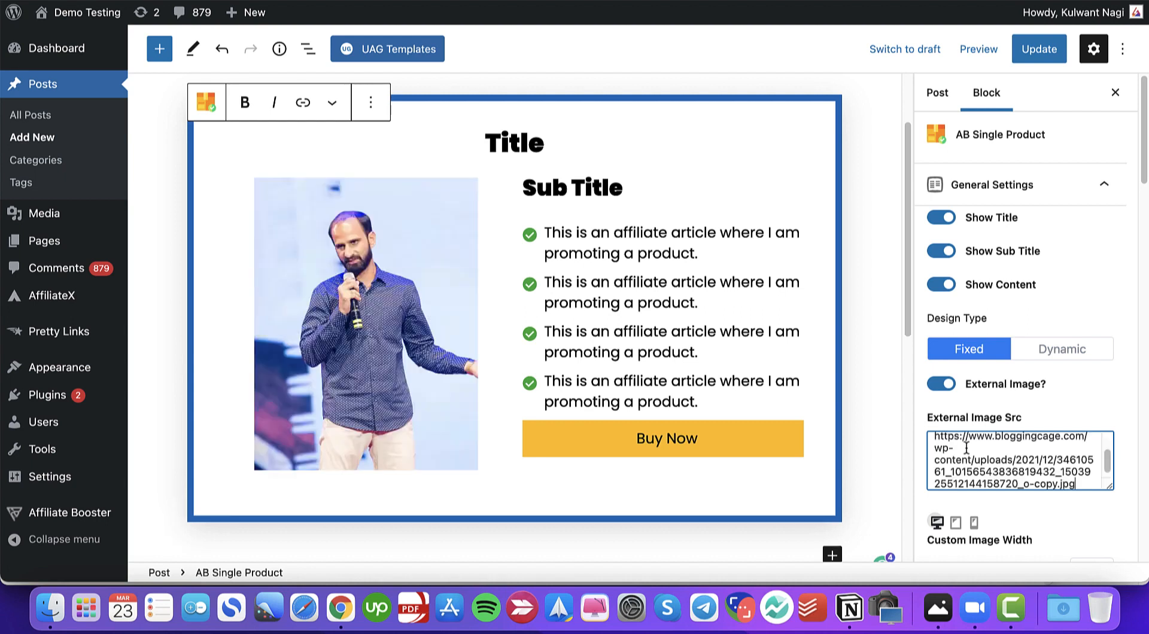
# - Open Amazon in a new tab, go to the 2020 Apple MacBook Pro product and copy its main image address
pyautogui.click(169, 240)
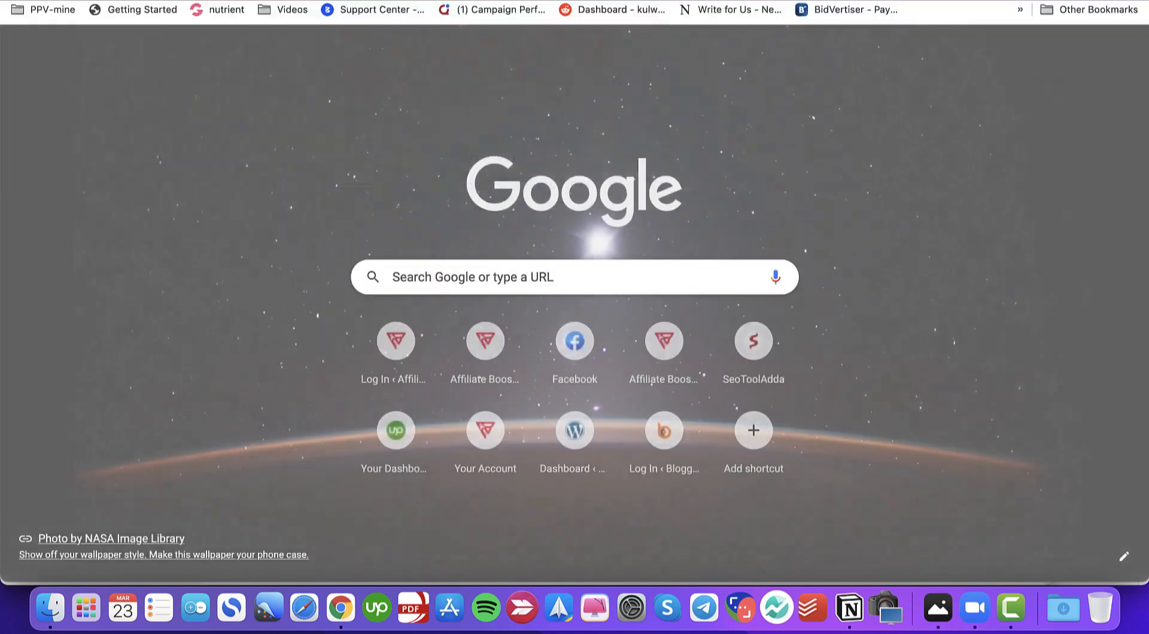
pyautogui.write('am')
pyautogui.press('Escape')
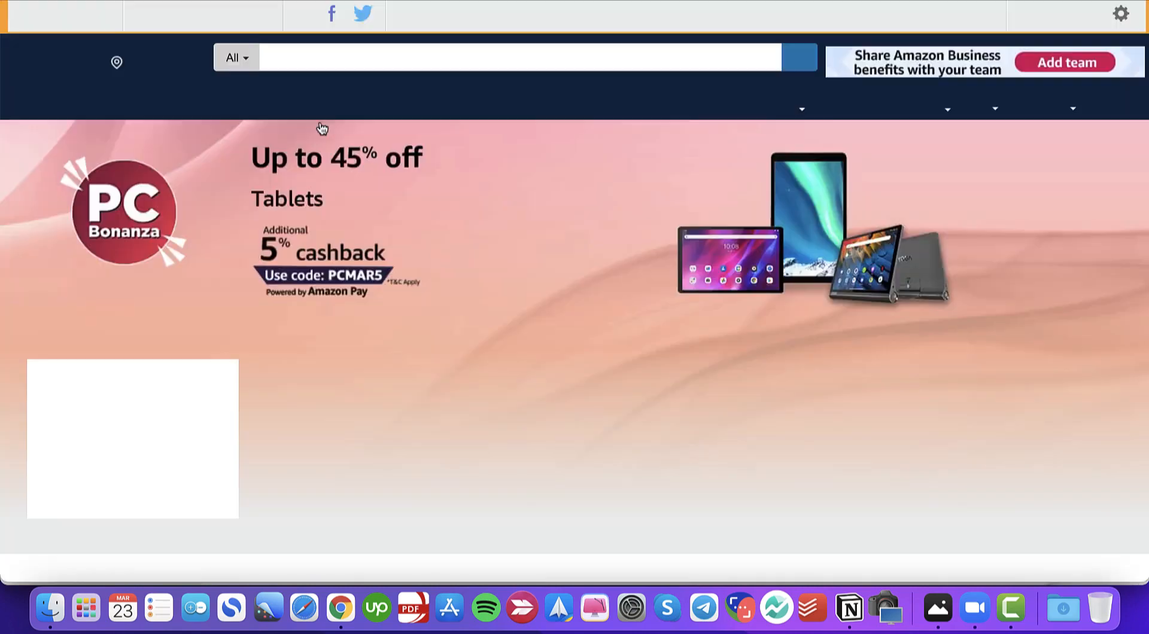
pyautogui.scroll(-10, 473, 275)
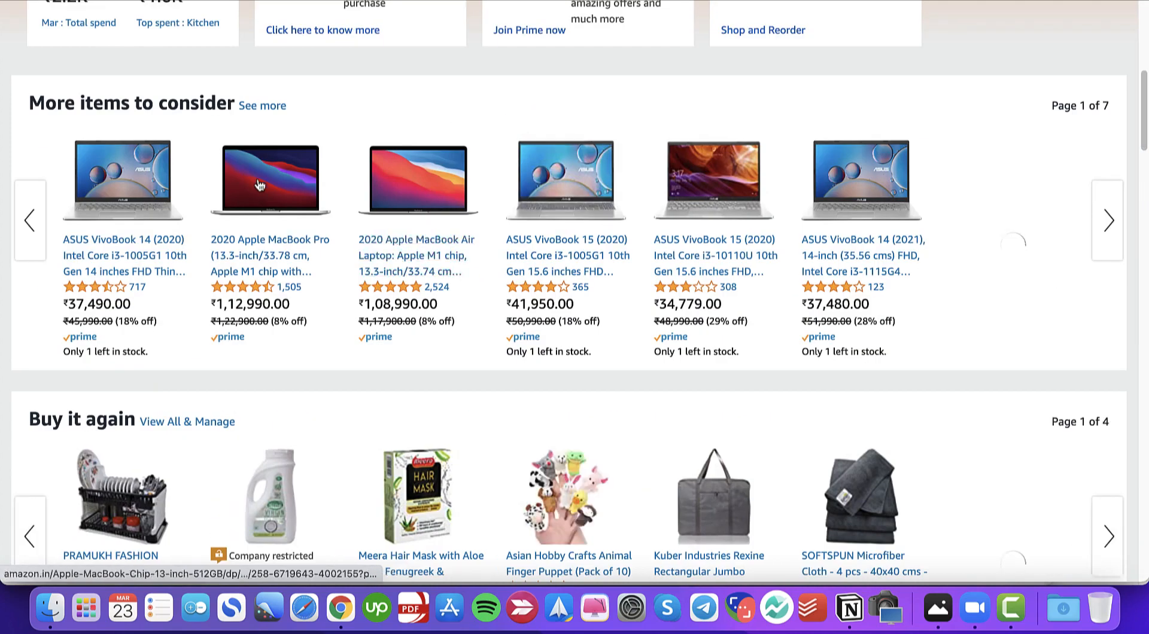
pyautogui.click(455, 273)
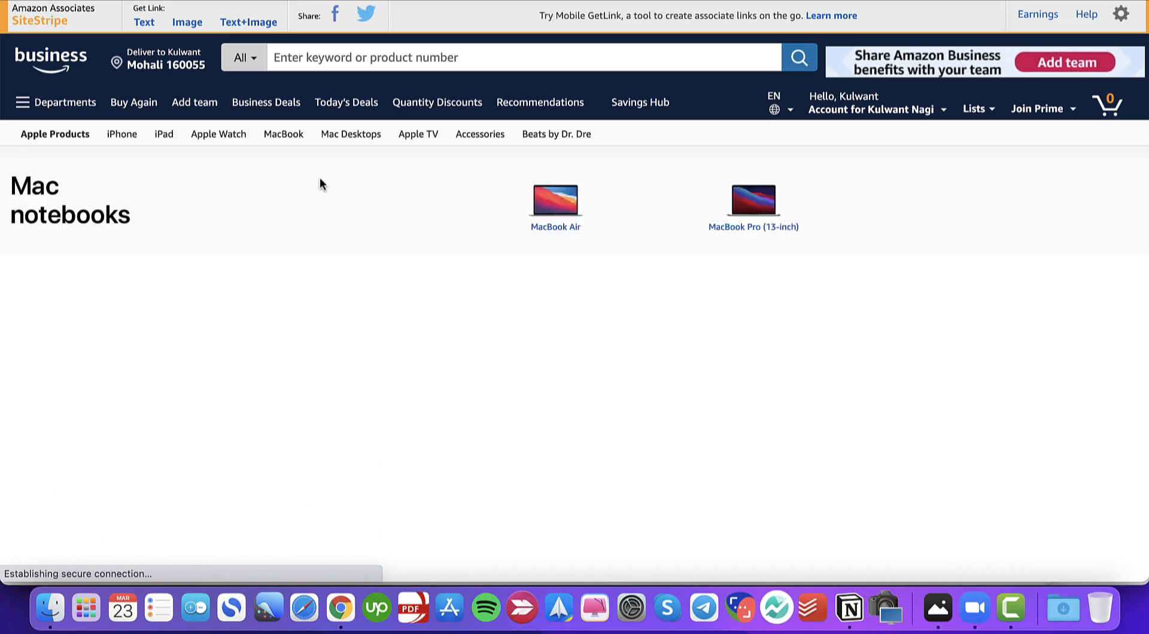
pyautogui.scroll(-5, 335, 227)
pyautogui.click(258, 226)
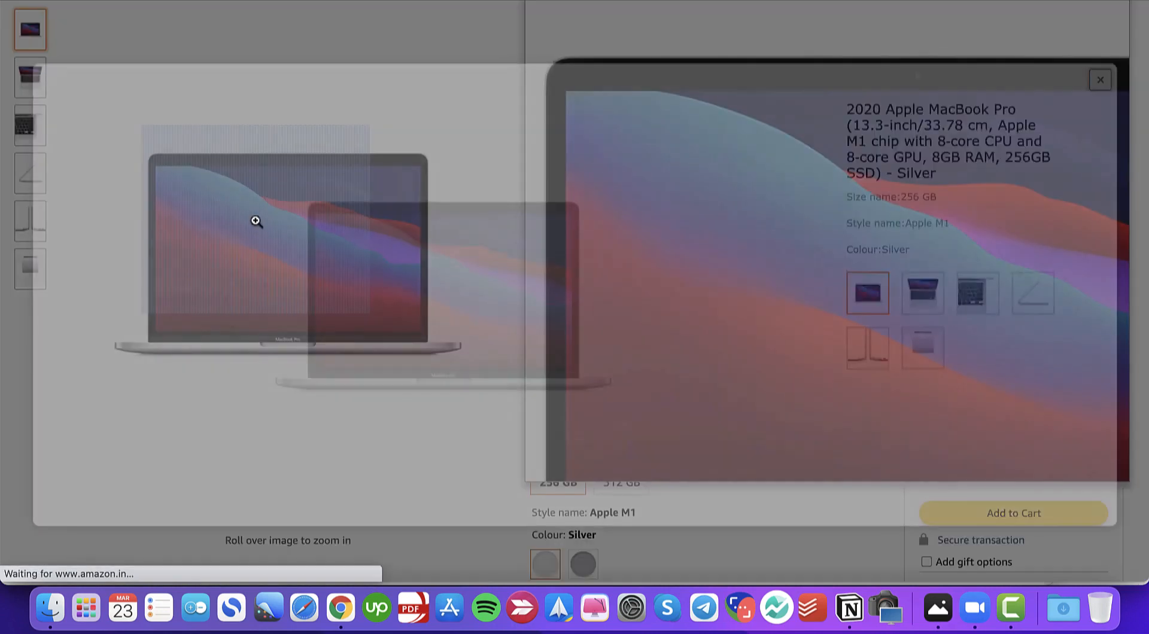
pyautogui.rightClick(428, 244)
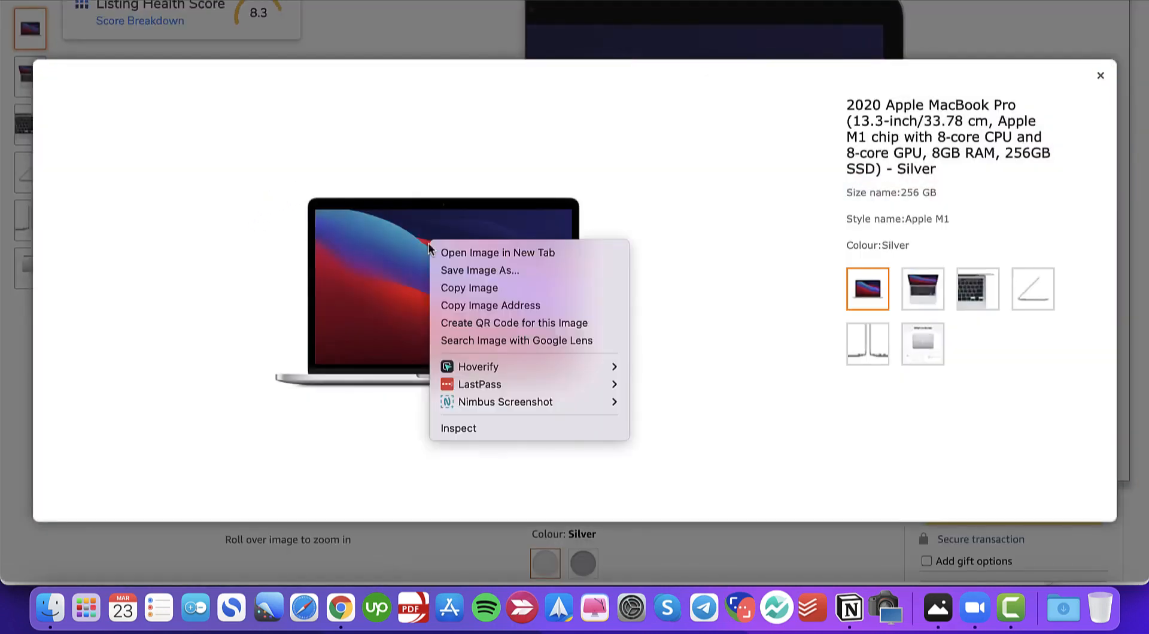
pyautogui.click(469, 306)
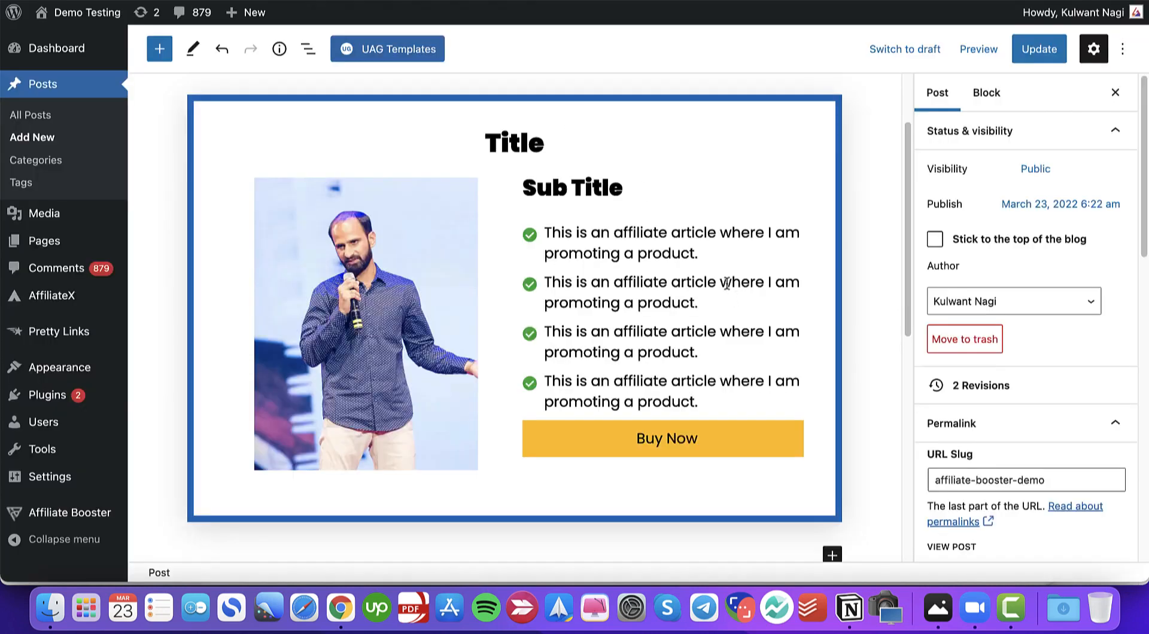
# - Replace the product block's External Image Src with the copied MacBook Pro image address
pyautogui.click(748, 255)
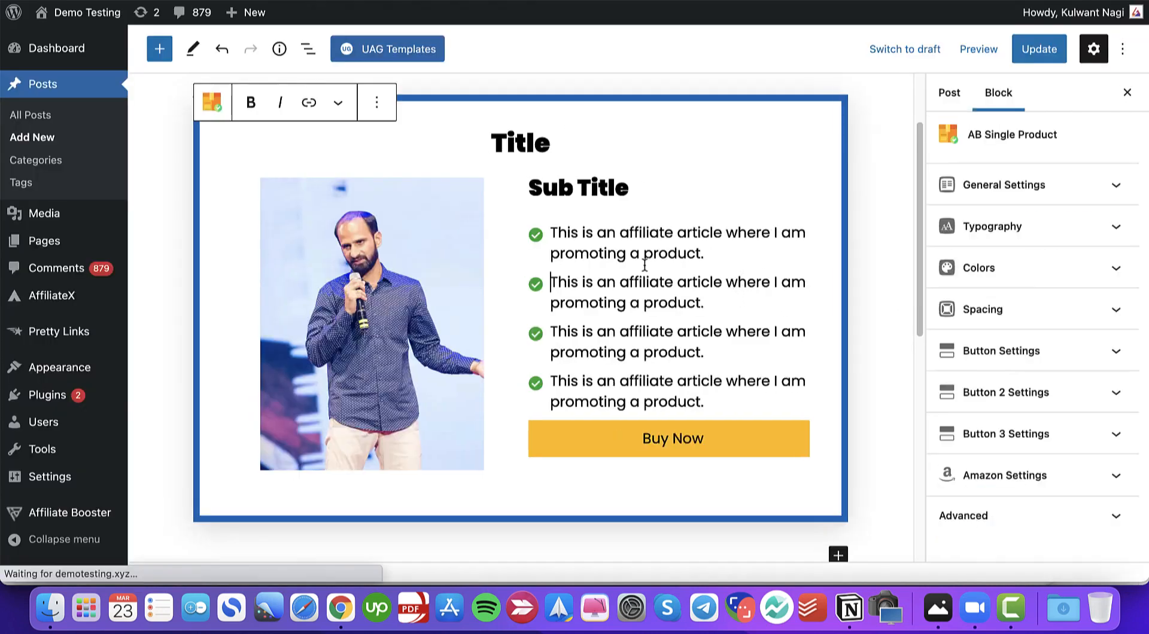
pyautogui.click(990, 191)
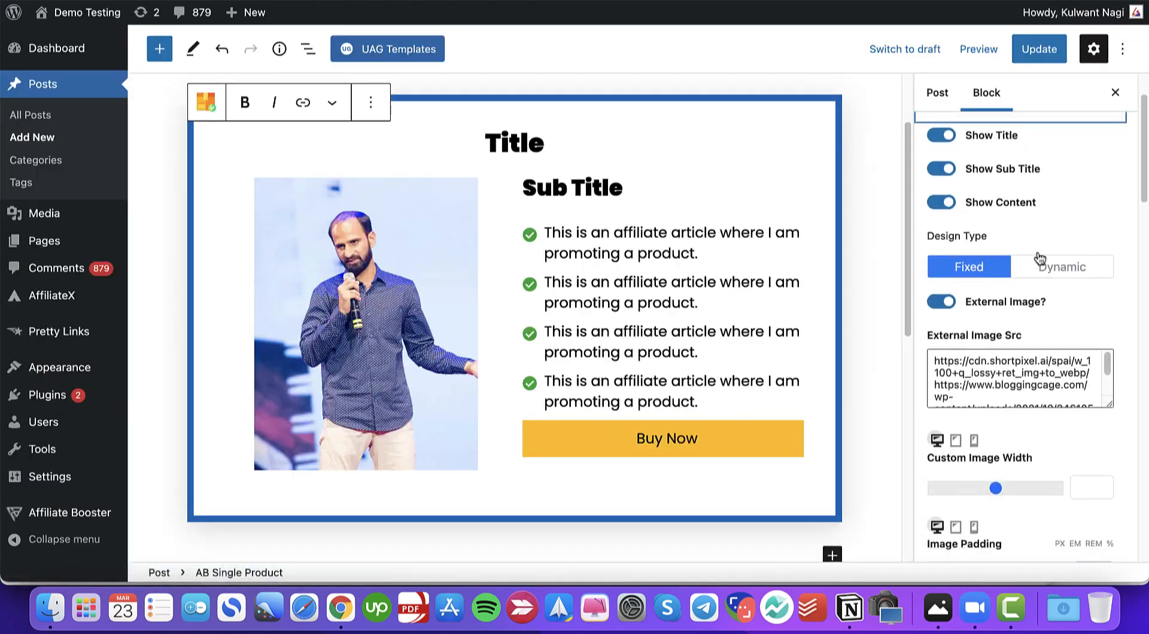
pyautogui.tripleClick(984, 375)
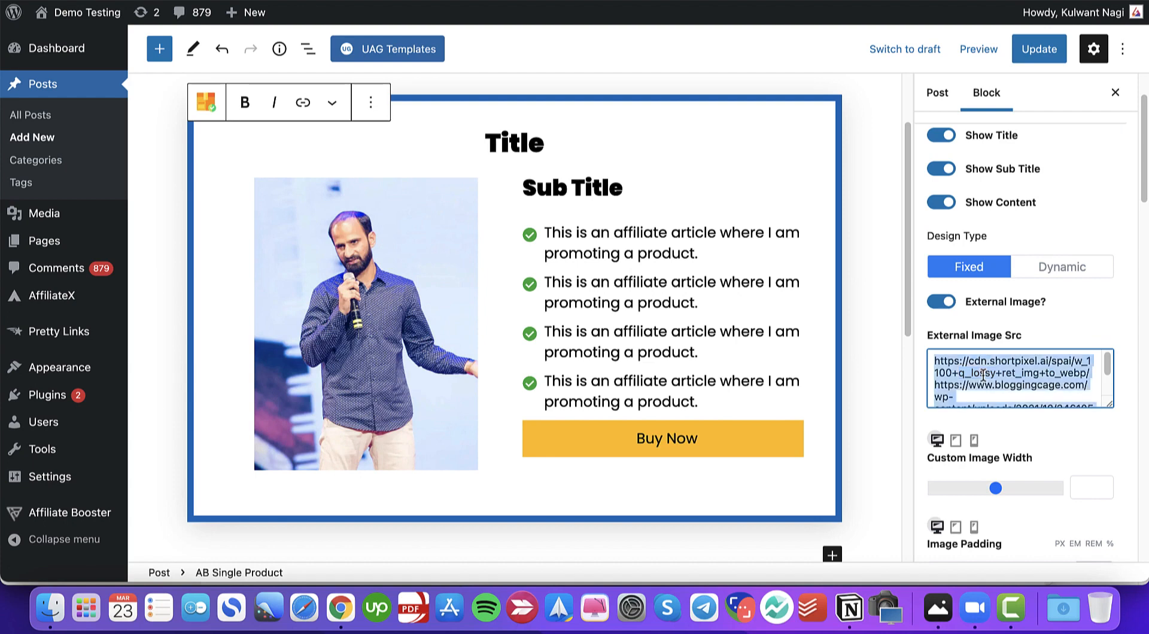
pyautogui.press('super+v')
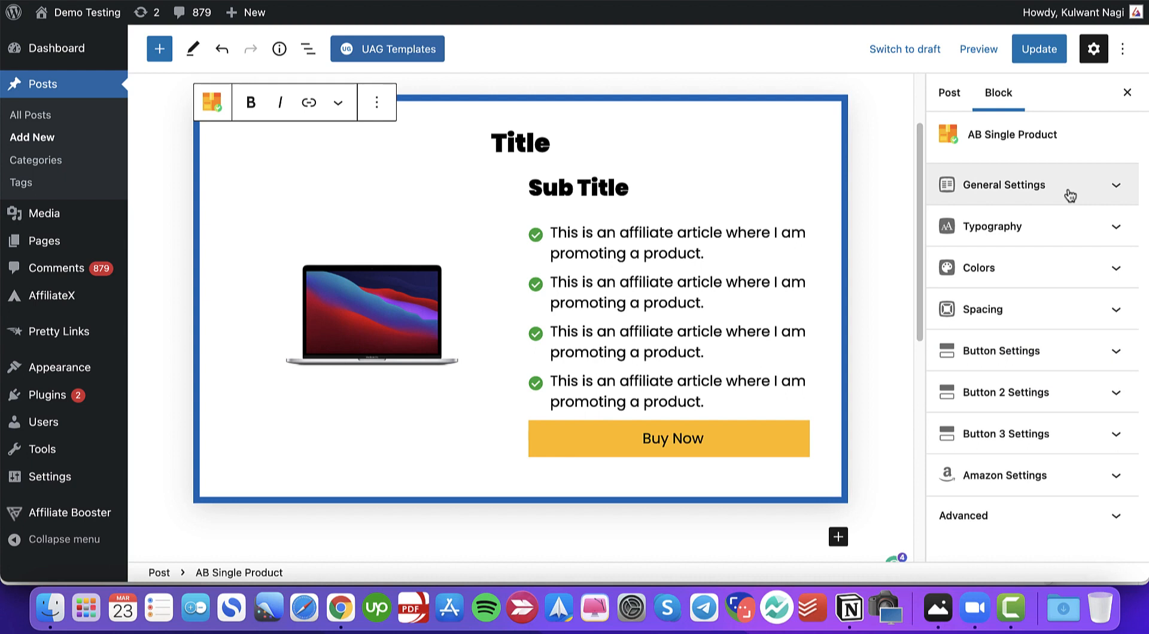
pyautogui.click(1070, 196)
pyautogui.scroll(-5, 994, 299)
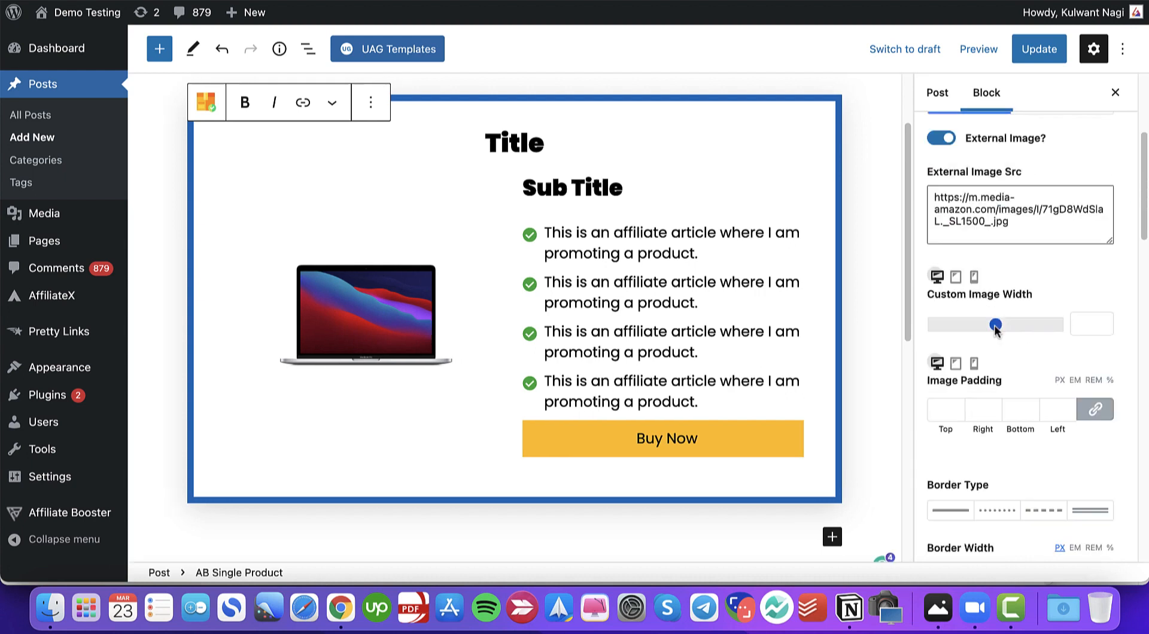